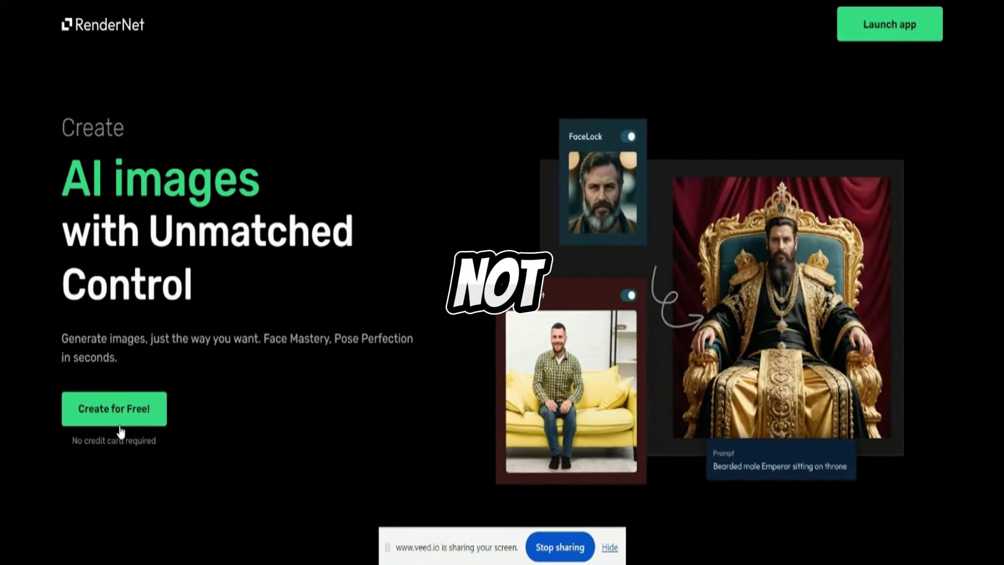
# Enter the RenderNet app from the landing page with 'Create for Free!'
pyautogui.click(120, 425)
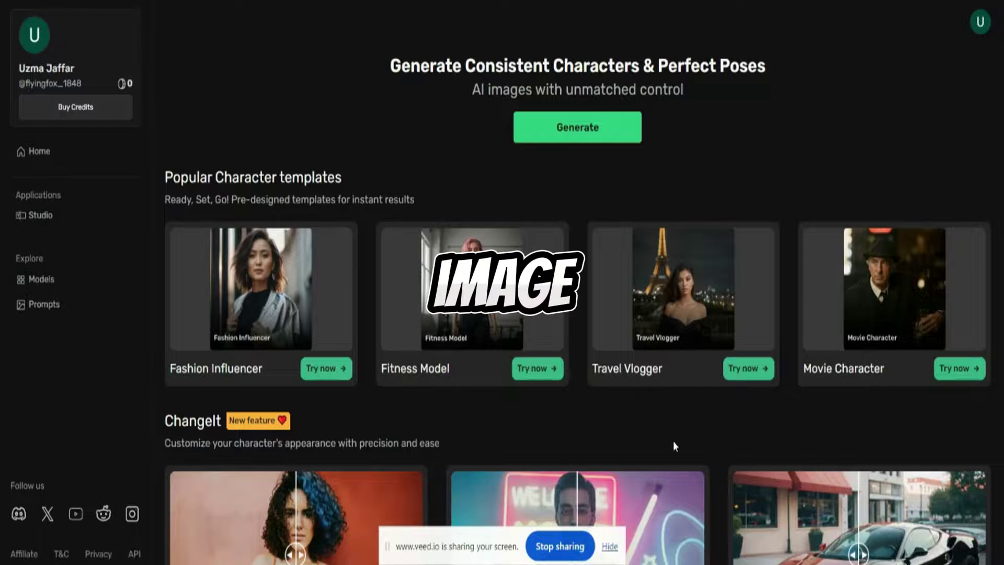
# Scroll through the dashboard's templates, ChangeIt and Explore sections, then open Studio
pyautogui.scroll(-3, 638, 360)
pyautogui.scroll(-6, 613, 343)
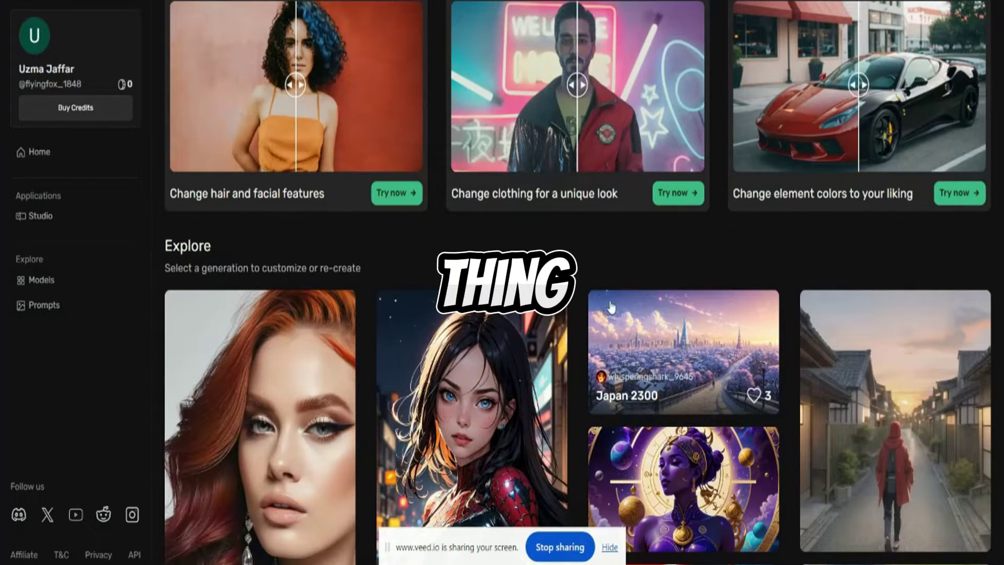
pyautogui.scroll(-3, 613, 343)
pyautogui.scroll(-5, 769, 47)
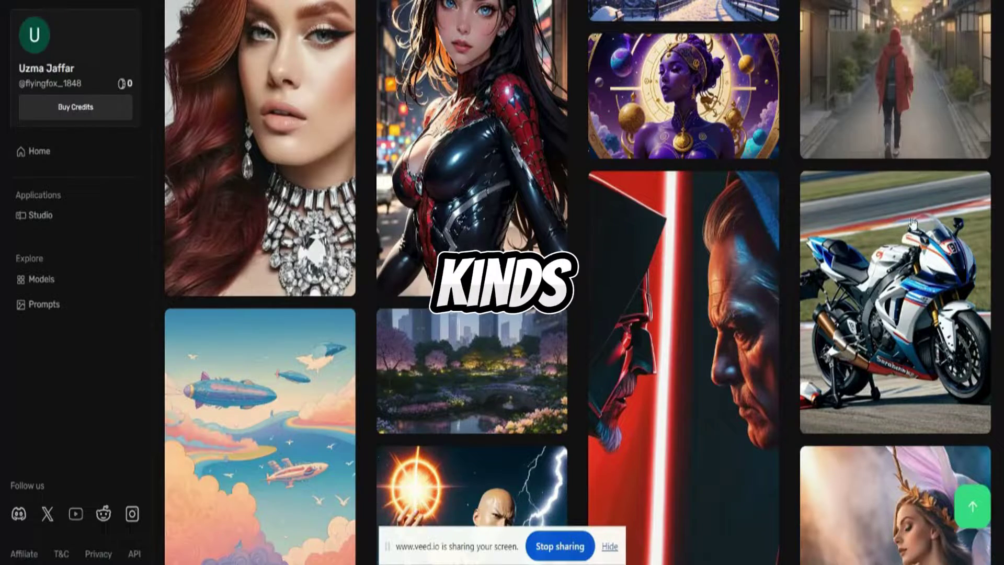
pyautogui.scroll(-5, 768, 228)
pyautogui.scroll(-10, 577, 282)
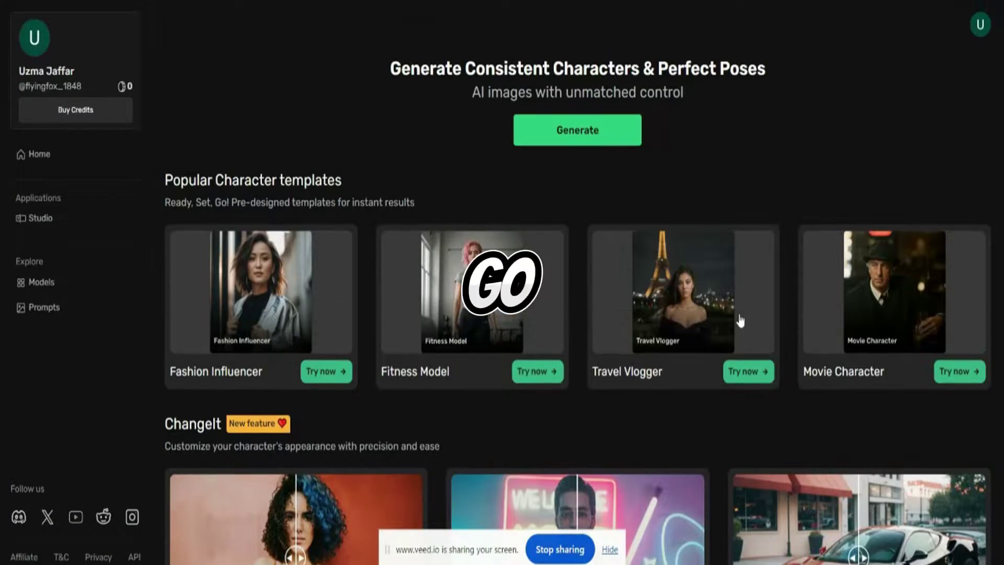
pyautogui.scroll(-5, 740, 320)
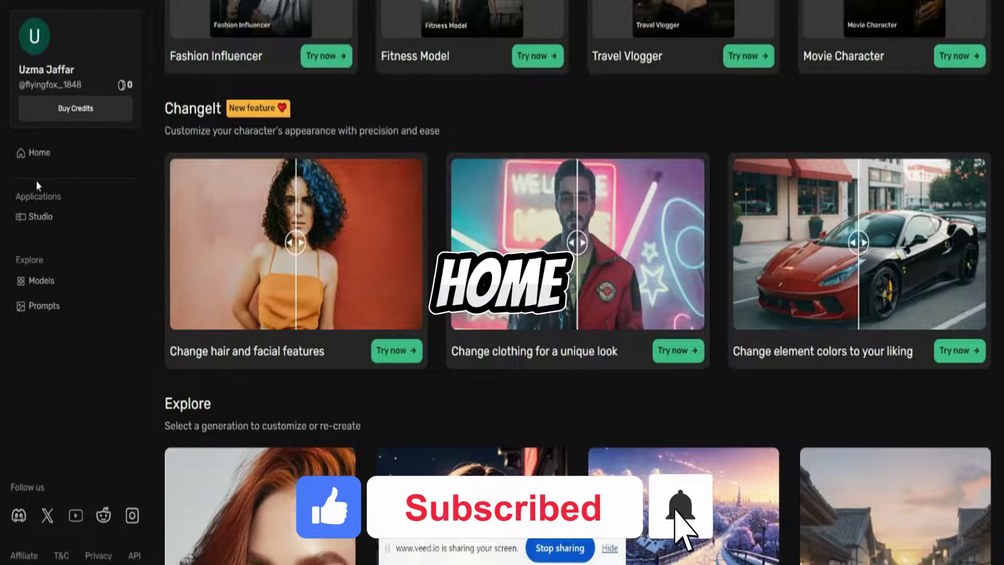
pyautogui.click(36, 216)
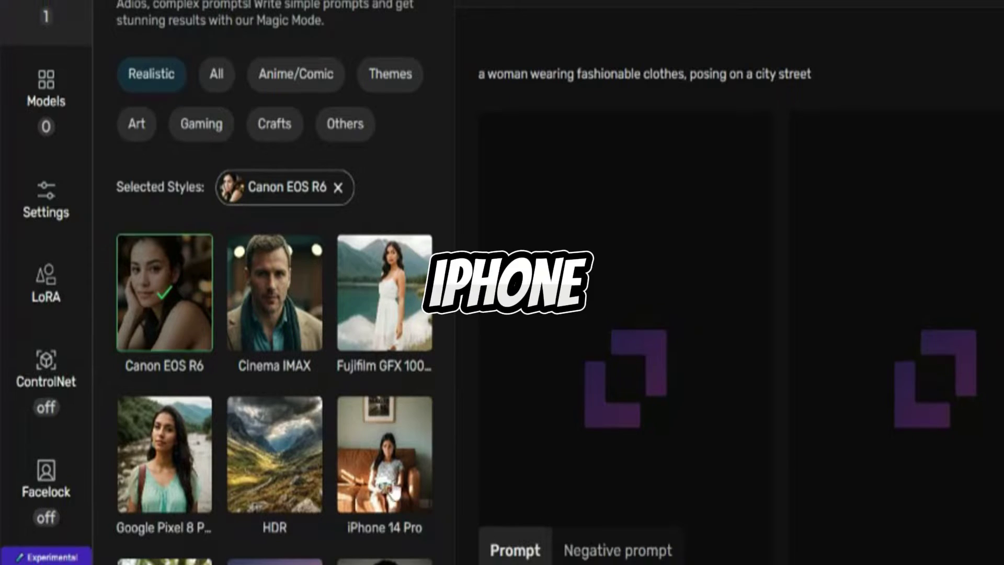
# Browse the Anime/Comic, Themes, Art, Gaming, Crafts and Others styles, back to Realistic, then show Models
pyautogui.scroll(-1, 395, 460)
pyautogui.scroll(-2, 393, 461)
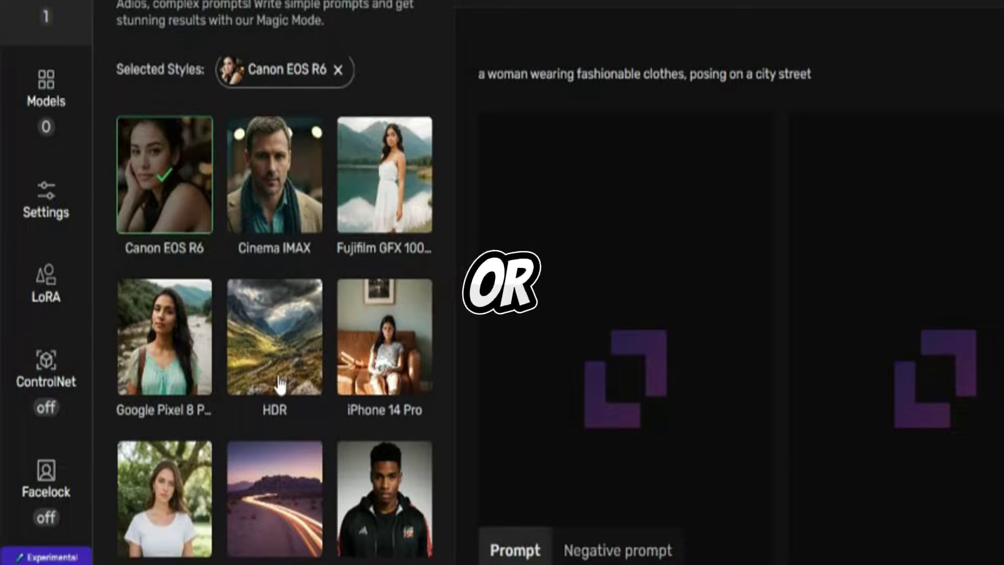
pyautogui.scroll(3, 280, 387)
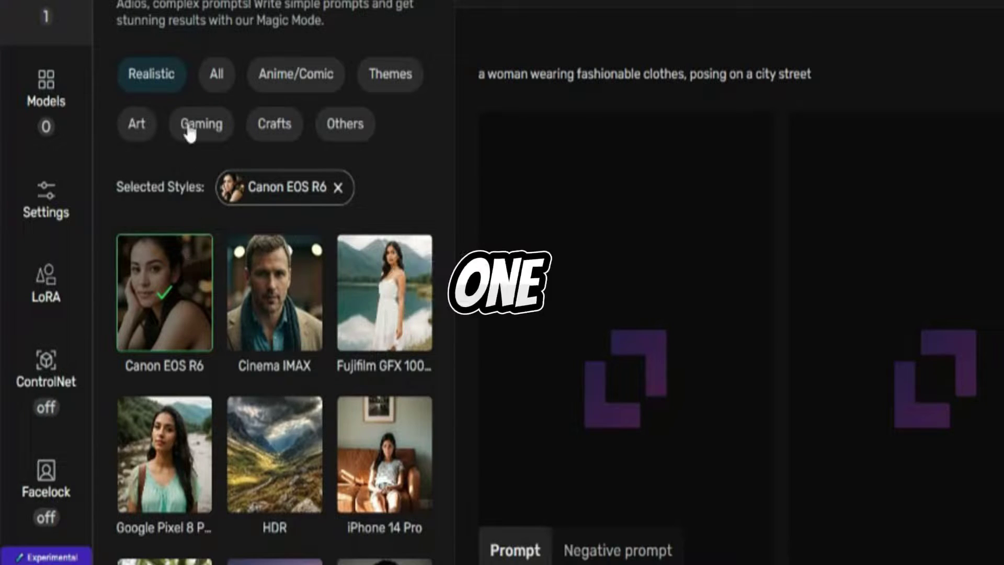
pyautogui.click(259, 82)
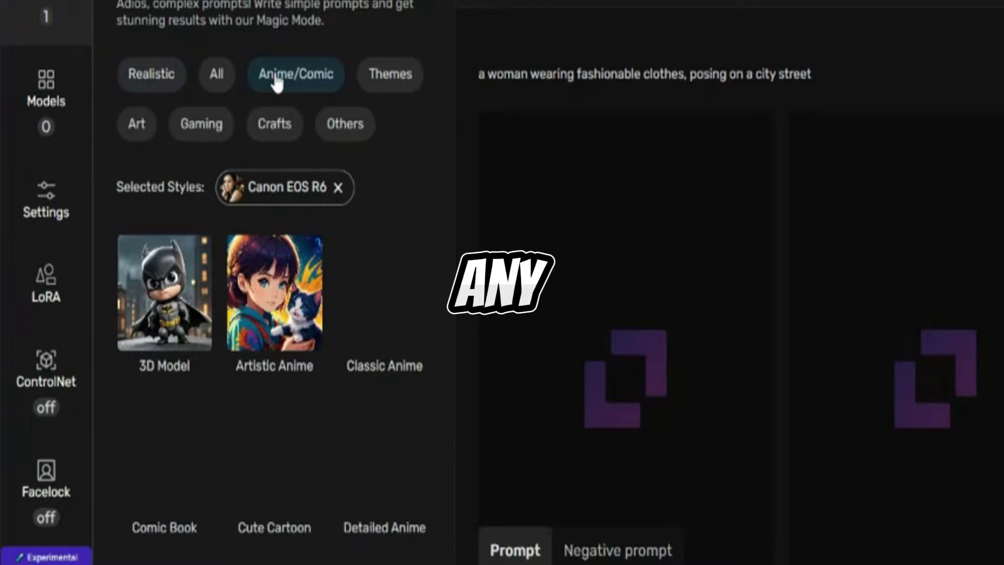
pyautogui.click(406, 88)
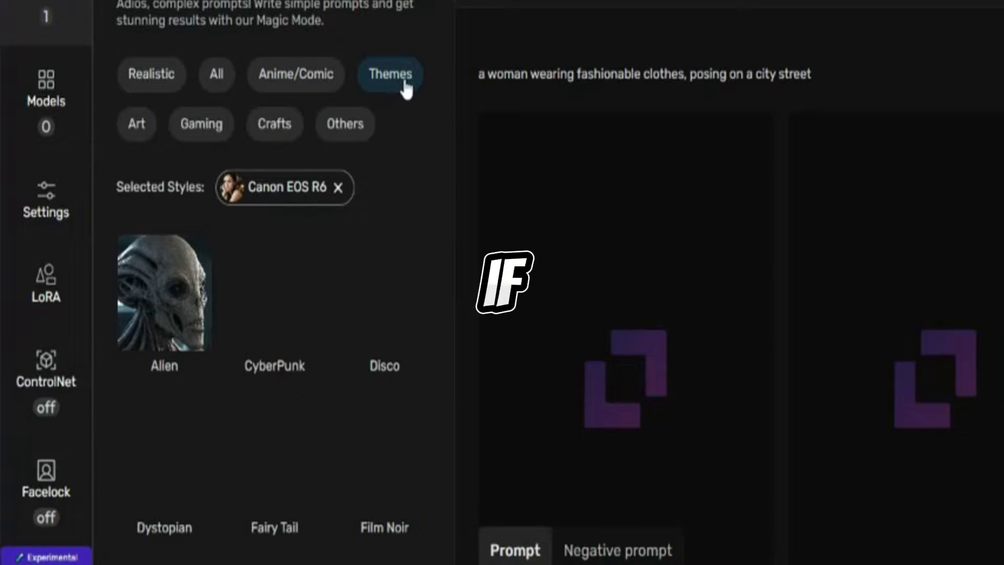
pyautogui.click(136, 124)
pyautogui.click(204, 131)
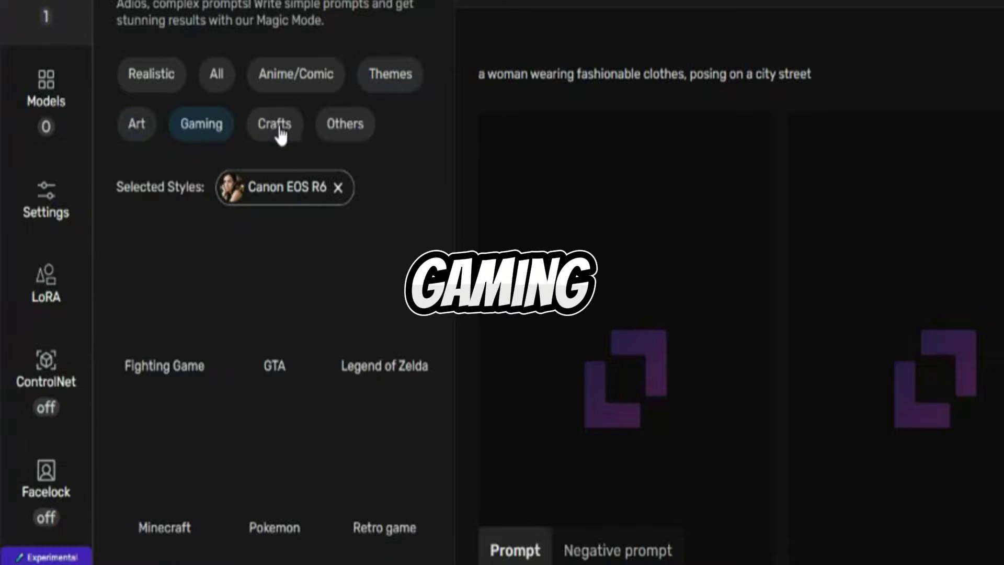
pyautogui.click(282, 136)
pyautogui.click(345, 131)
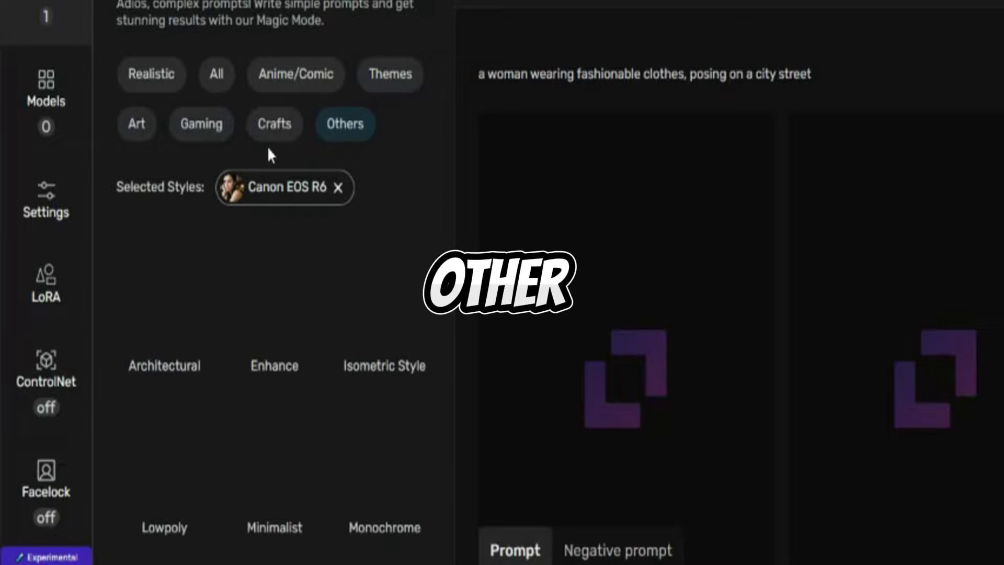
pyautogui.click(152, 83)
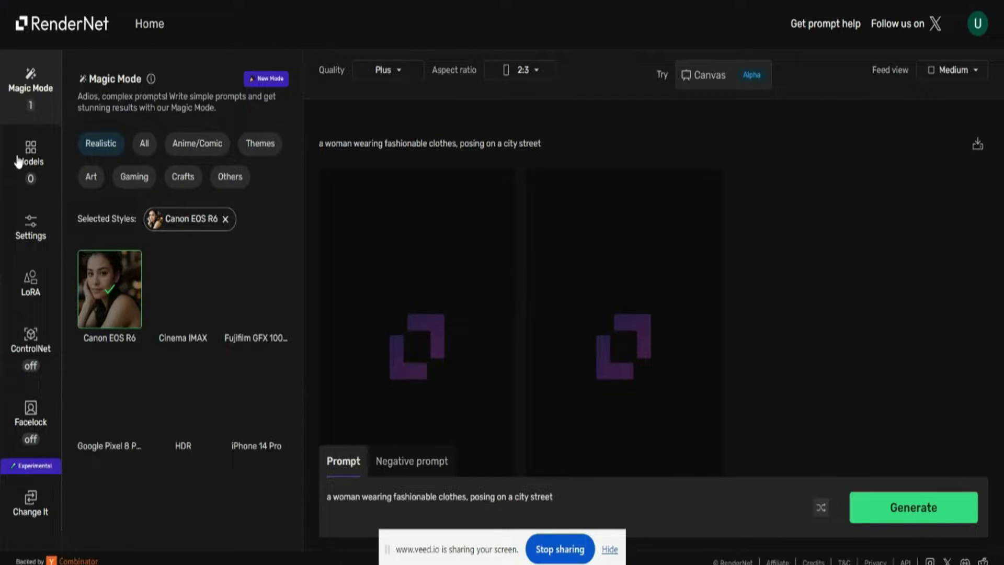
pyautogui.click(18, 161)
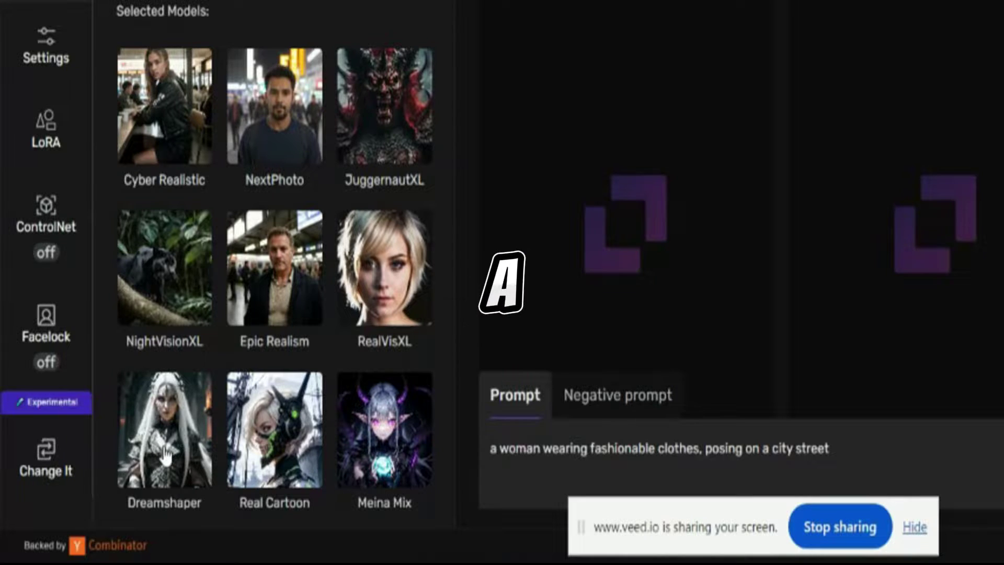
# Select the Cyber Realistic model and bring up the generation settings
pyautogui.scroll(-13, 165, 455)
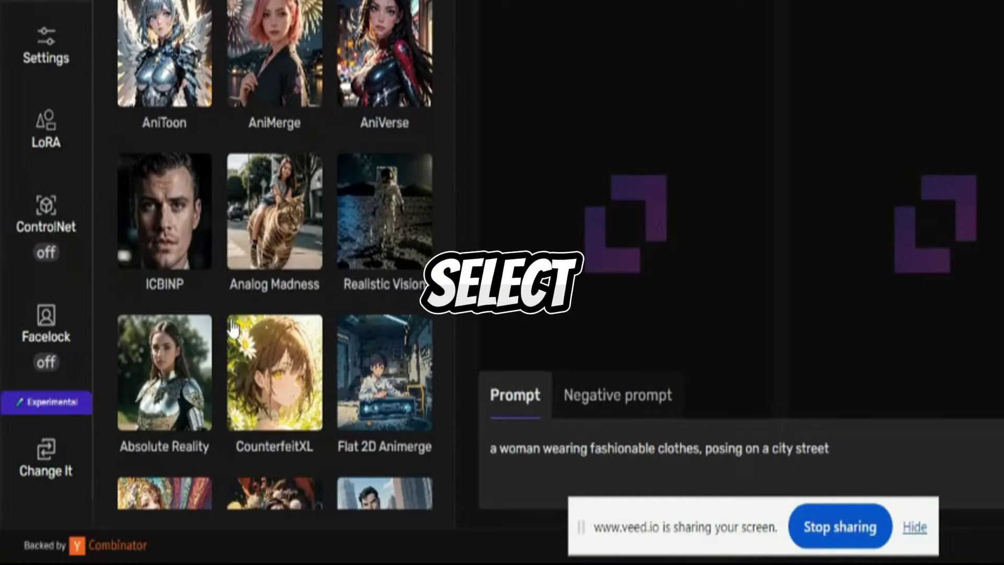
pyautogui.scroll(15, 225, 304)
pyautogui.click(177, 127)
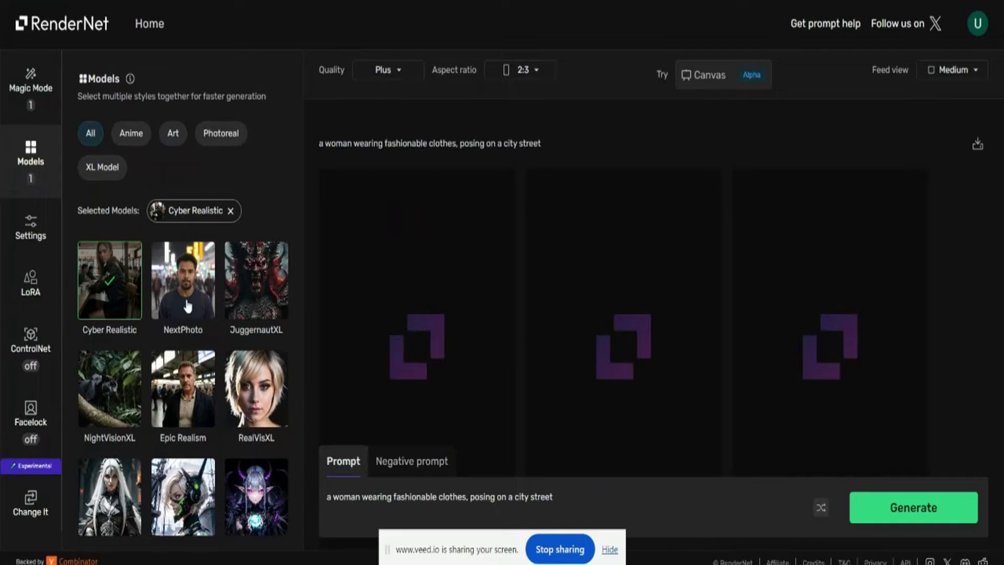
pyautogui.click(31, 230)
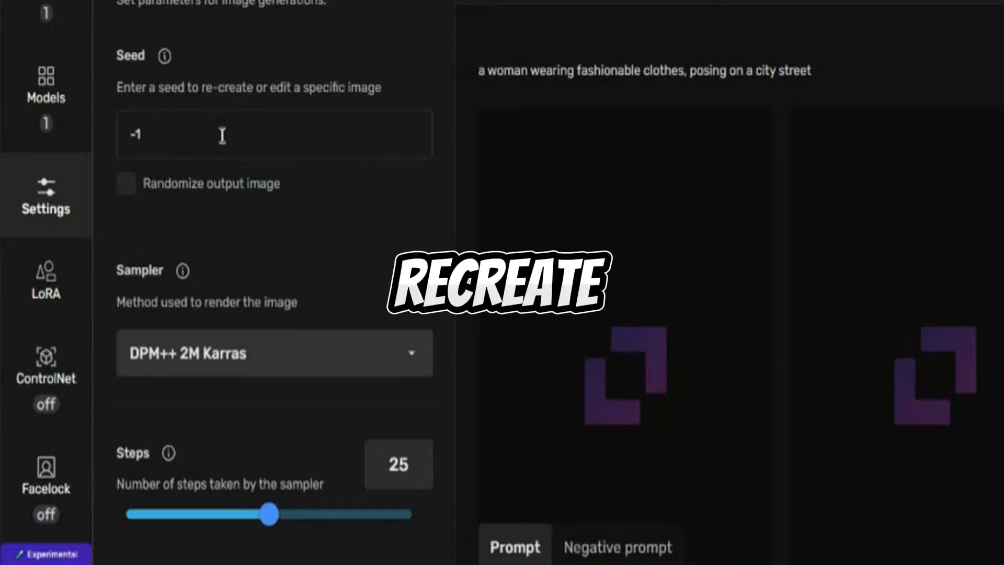
# Try a seed of 3, then restore the seed to -1
pyautogui.moveTo(222, 136); pyautogui.dragTo(124, 141)
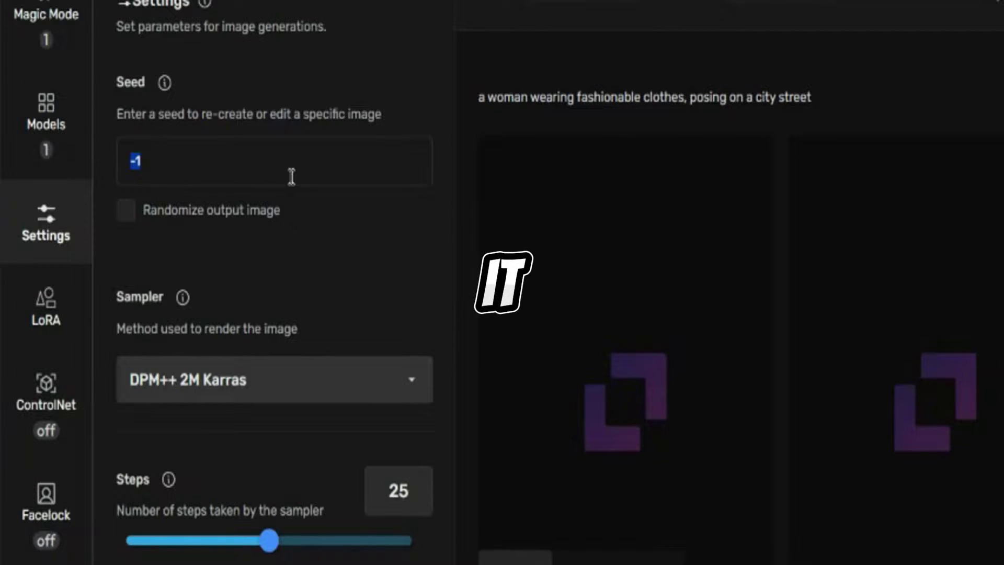
pyautogui.write('3')
pyautogui.scroll(-2, 298, 284)
pyautogui.scroll(2, 246, 154)
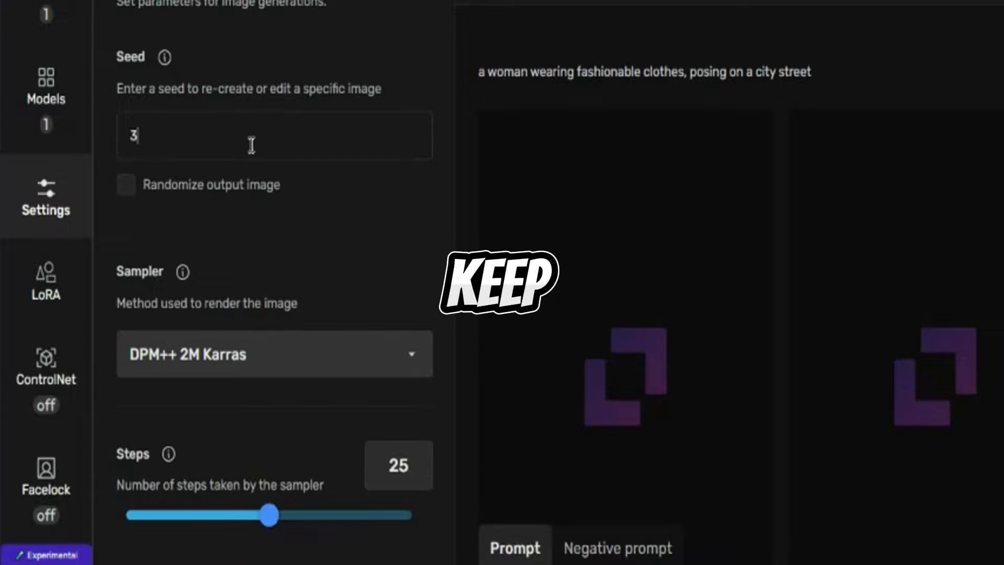
pyautogui.press('BackSpace')
pyautogui.write('-1')
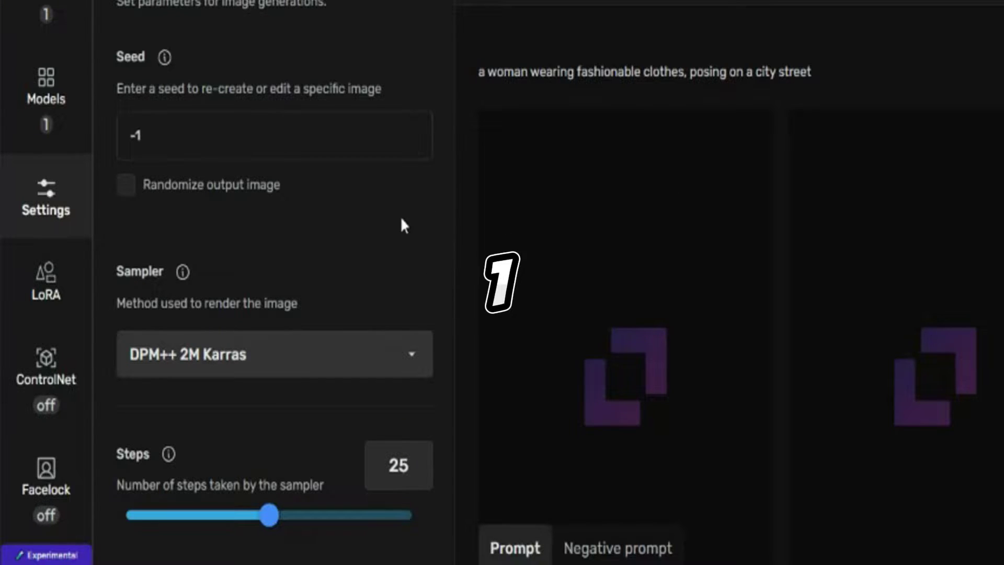
pyautogui.scroll(-2, 258, 307)
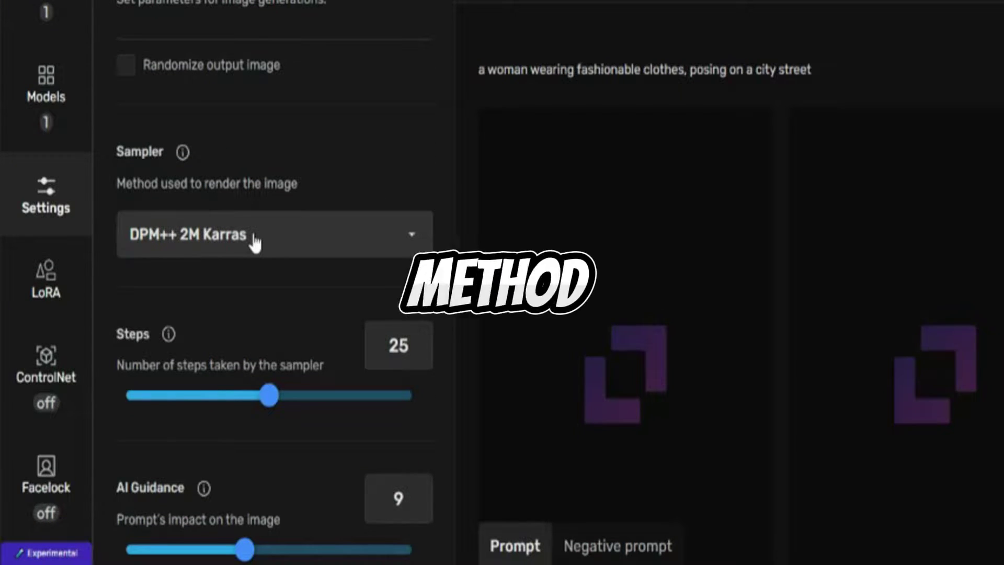
pyautogui.scroll(-3, 255, 242)
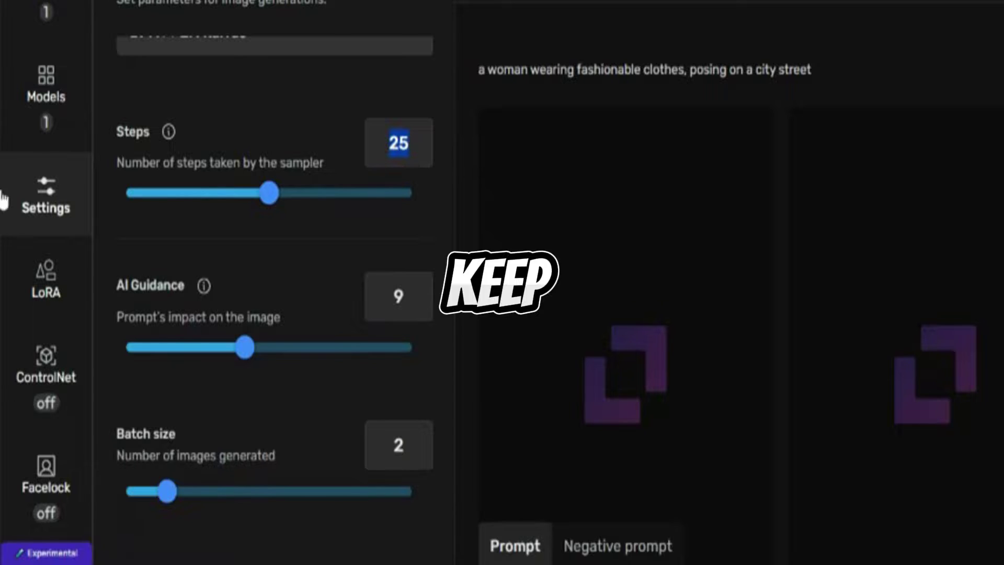
# Set sampling steps to 30 and batch size to 3 images, then show LoRA options
pyautogui.moveTo(270, 193); pyautogui.dragTo(307, 199)
pyautogui.moveTo(310, 232); pyautogui.dragTo(314, 231)
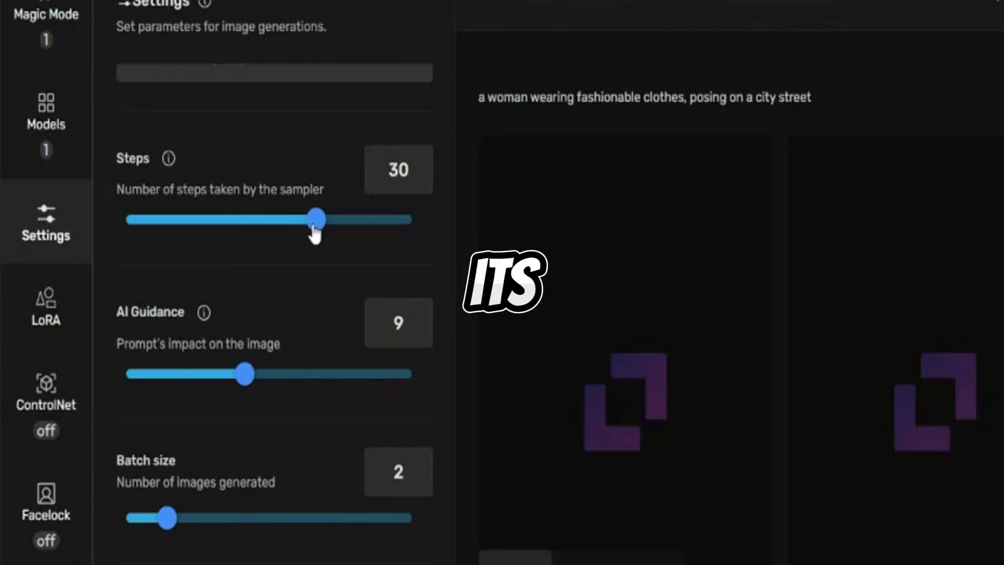
pyautogui.scroll(2, 247, 210)
pyautogui.scroll(-2, 242, 225)
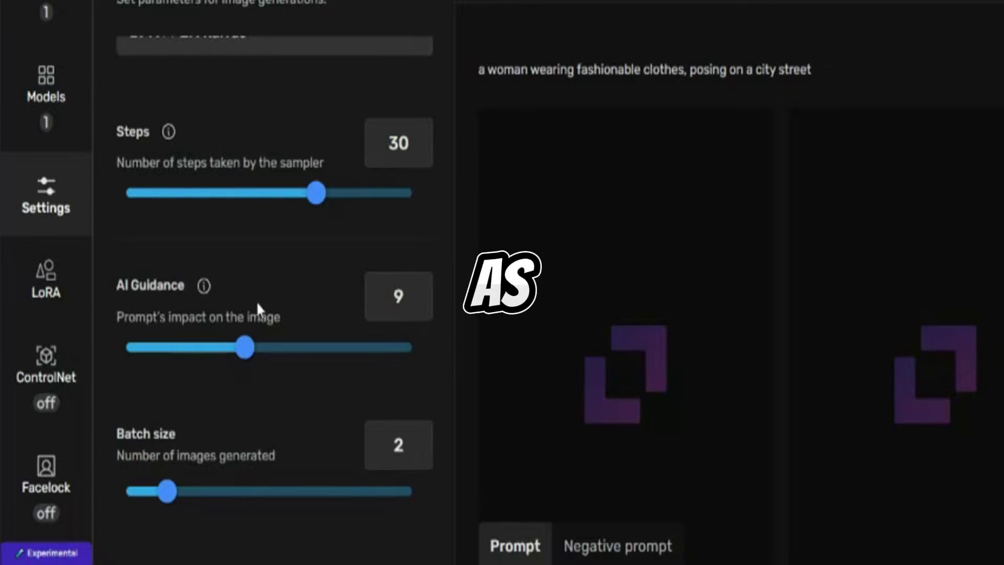
pyautogui.moveTo(211, 296)
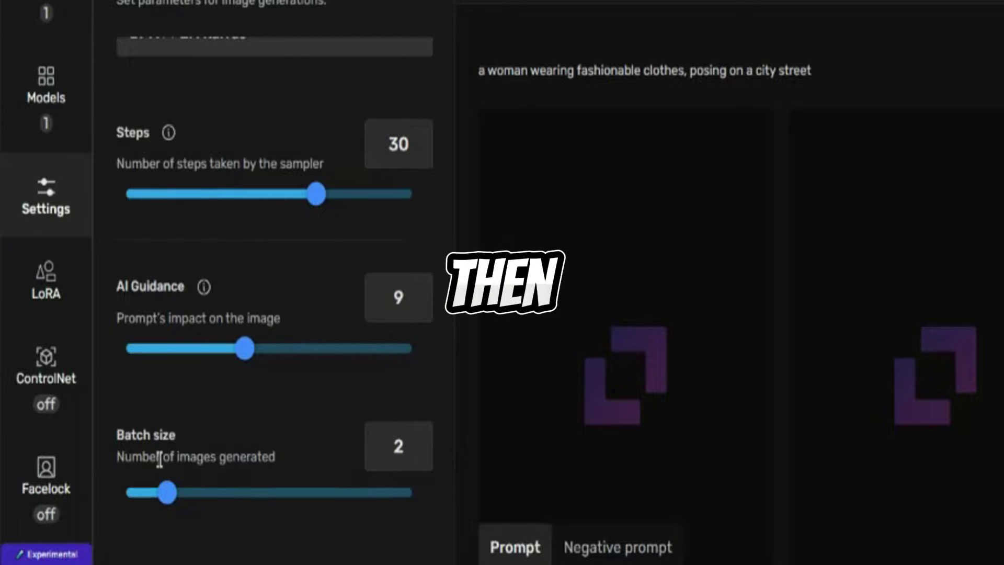
pyautogui.click(190, 494)
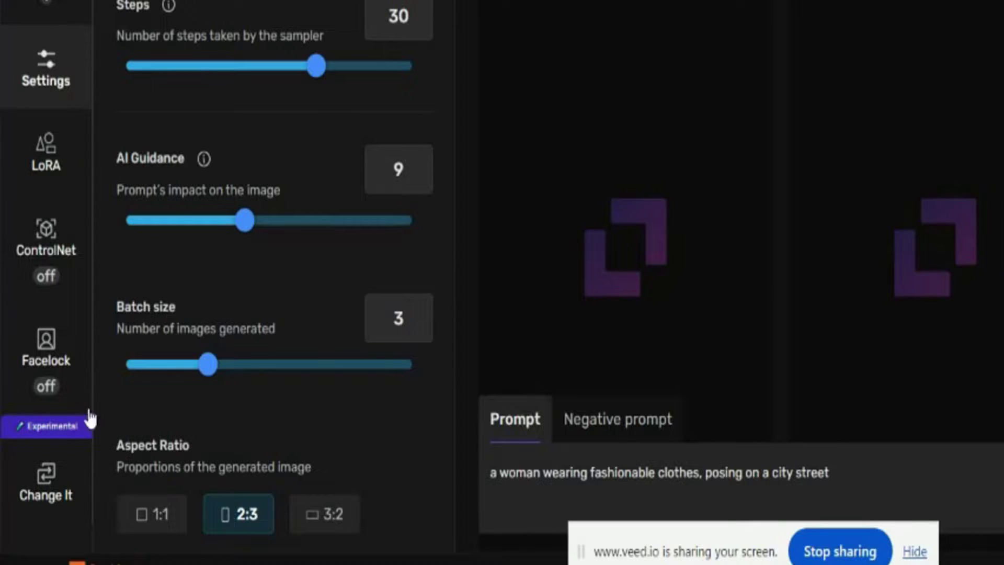
pyautogui.click(46, 157)
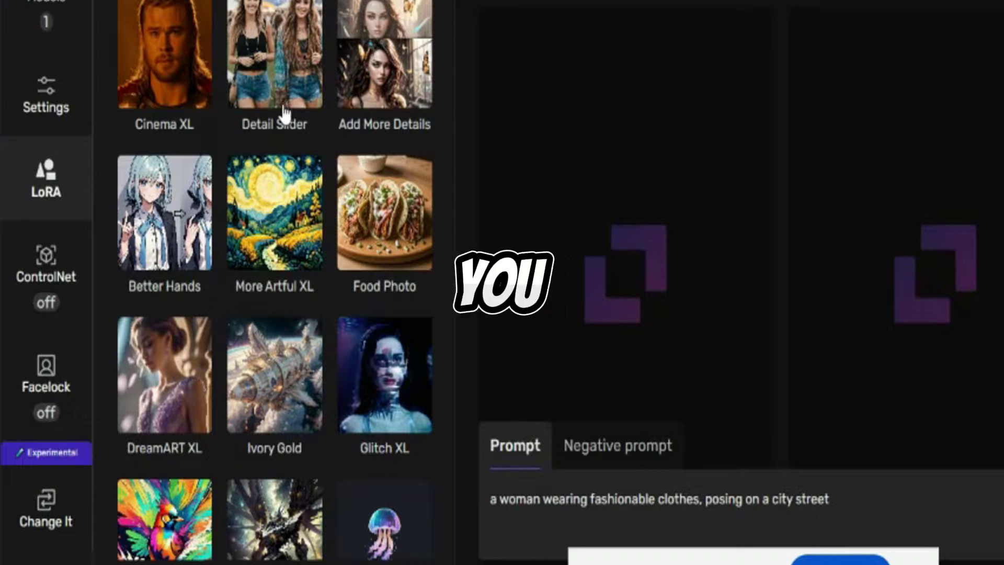
# Switch from the LoRA gallery to the ControlNet panel with its photo upload area
pyautogui.scroll(-7, 295, 90)
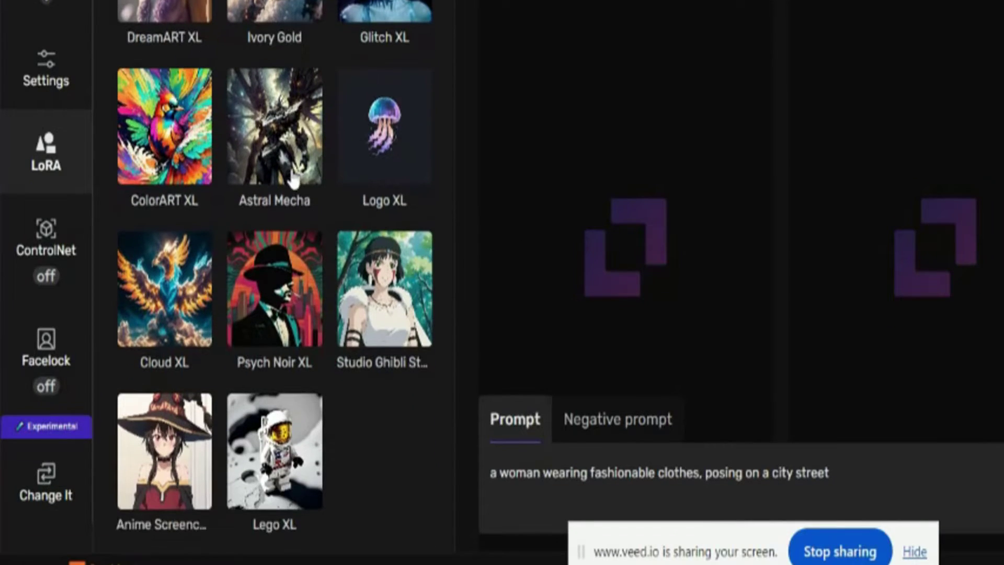
pyautogui.scroll(7, 287, 181)
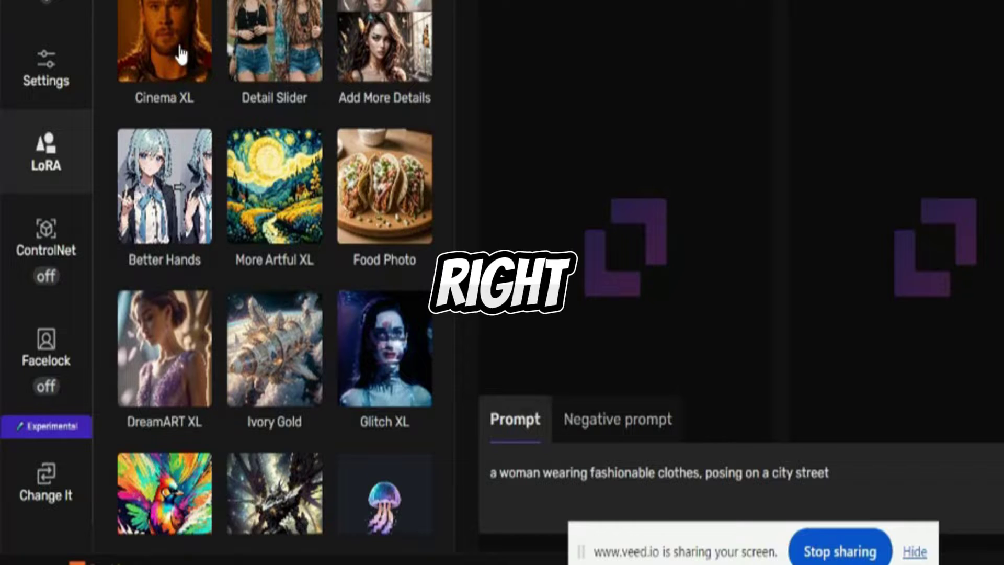
pyautogui.click(52, 259)
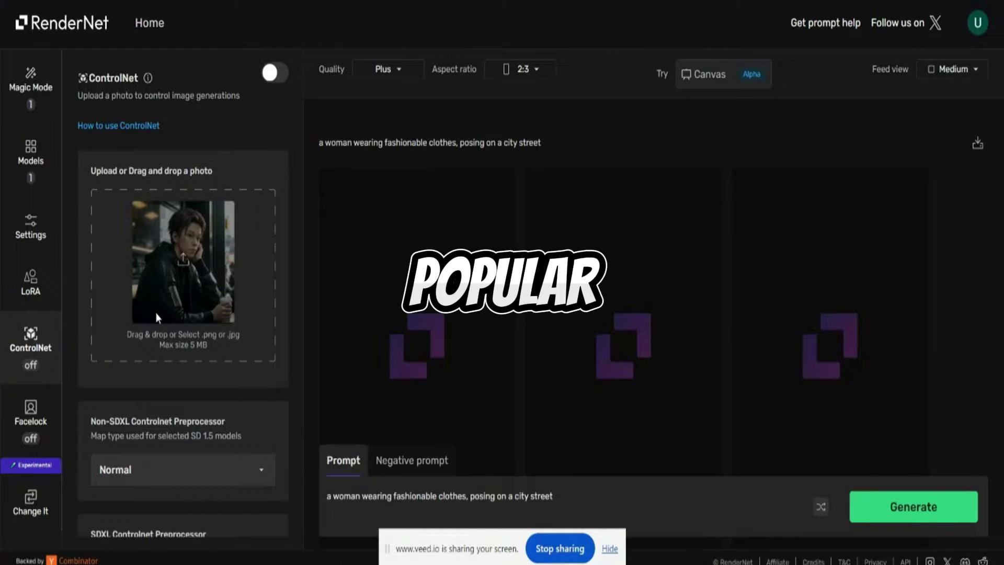
pyautogui.click(45, 289)
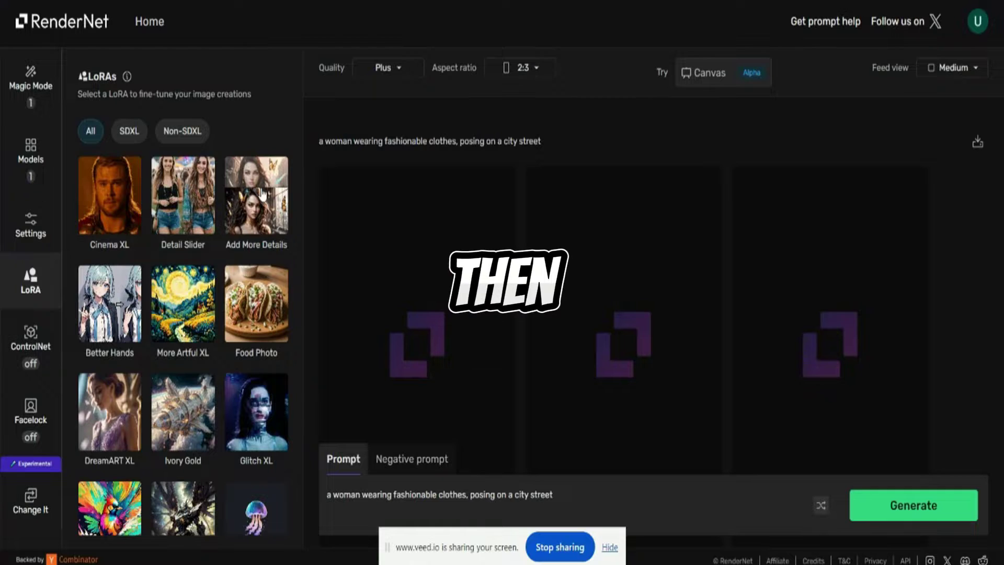
pyautogui.click(41, 351)
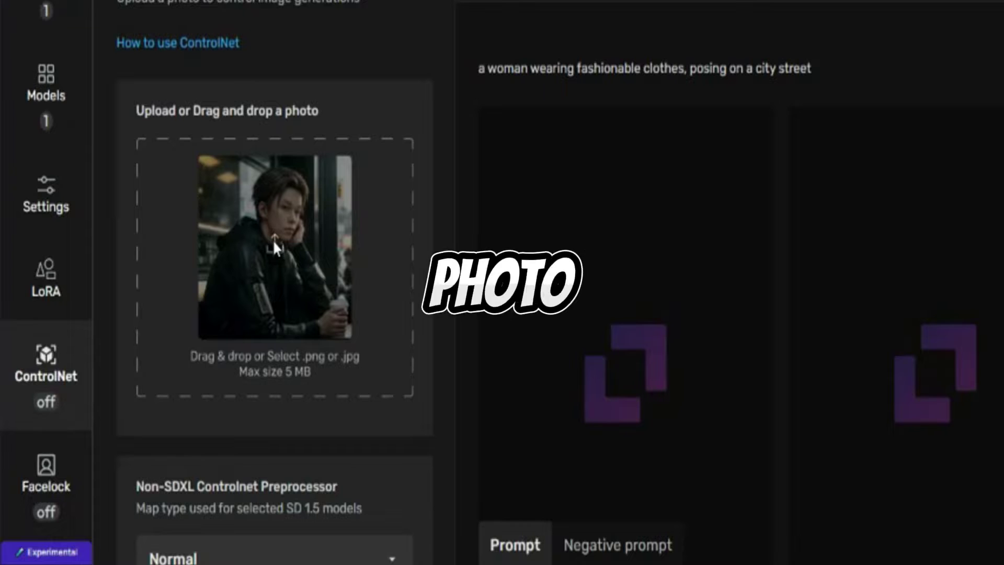
# Upload the footballer photo from Downloads as the ControlNet guide image
pyautogui.click(288, 235)
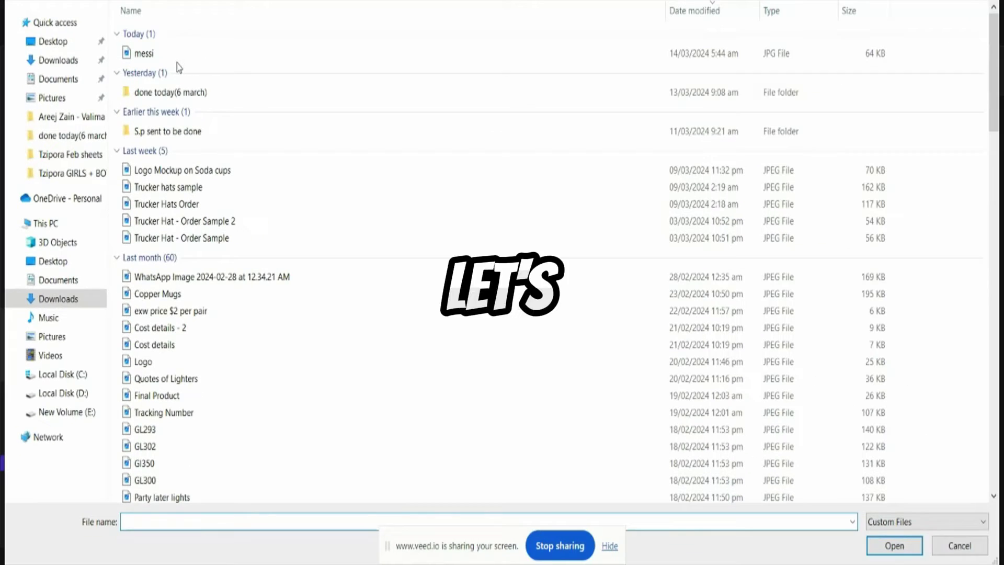
pyautogui.doubleClick(181, 59)
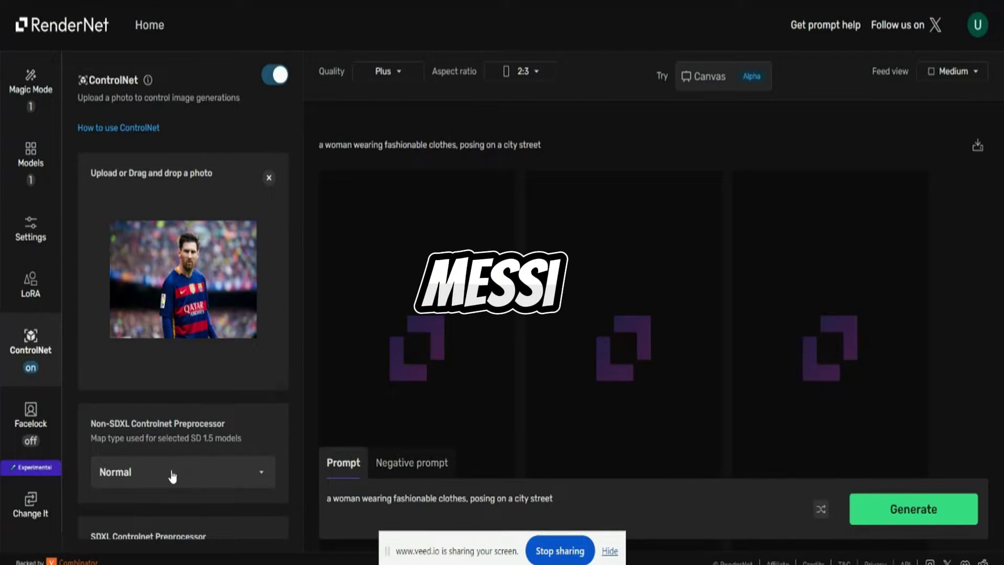
pyautogui.scroll(-3, 173, 474)
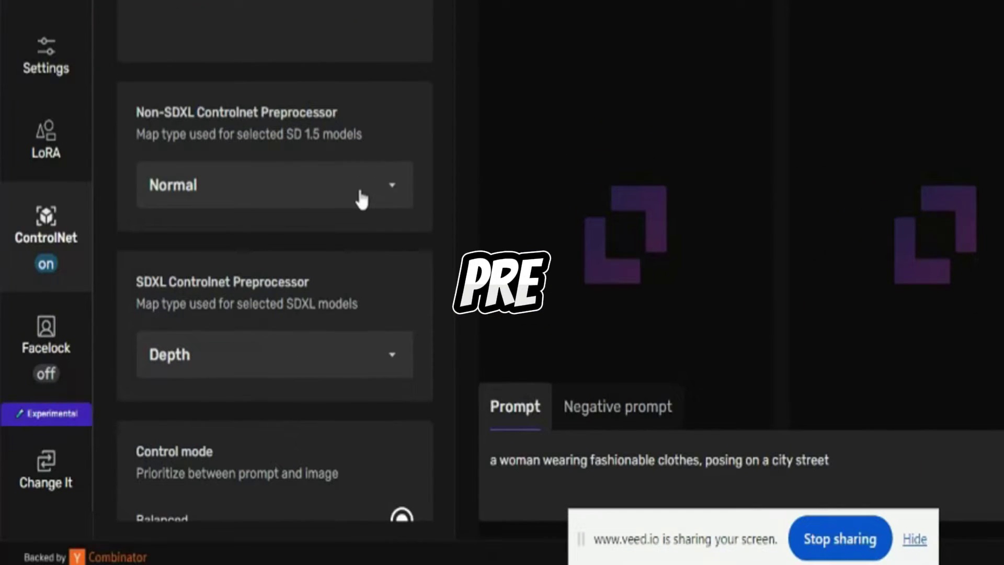
# Keep Depth as the SDXL preprocessor and generate images
pyautogui.click(274, 349)
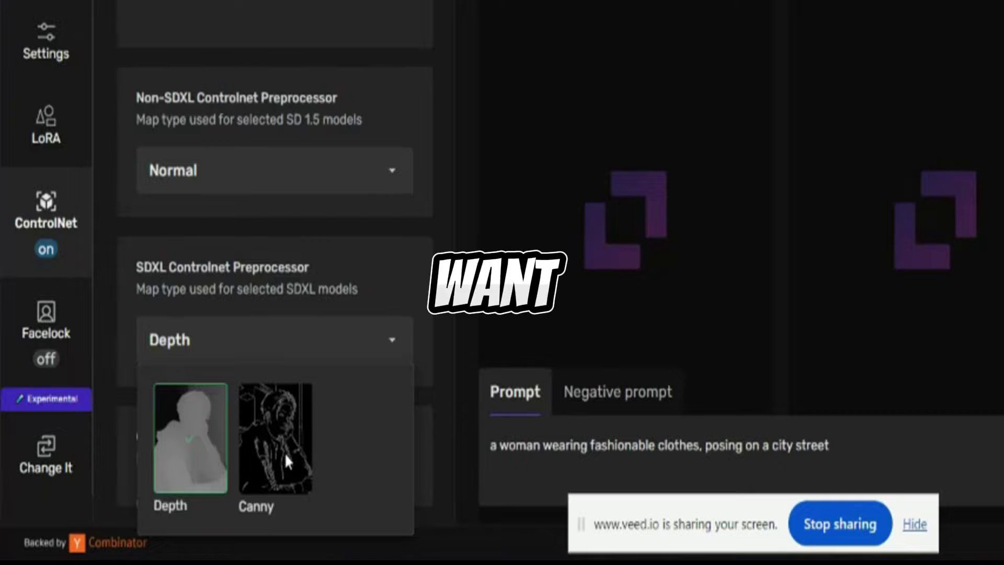
pyautogui.click(378, 284)
pyautogui.scroll(-4, 293, 280)
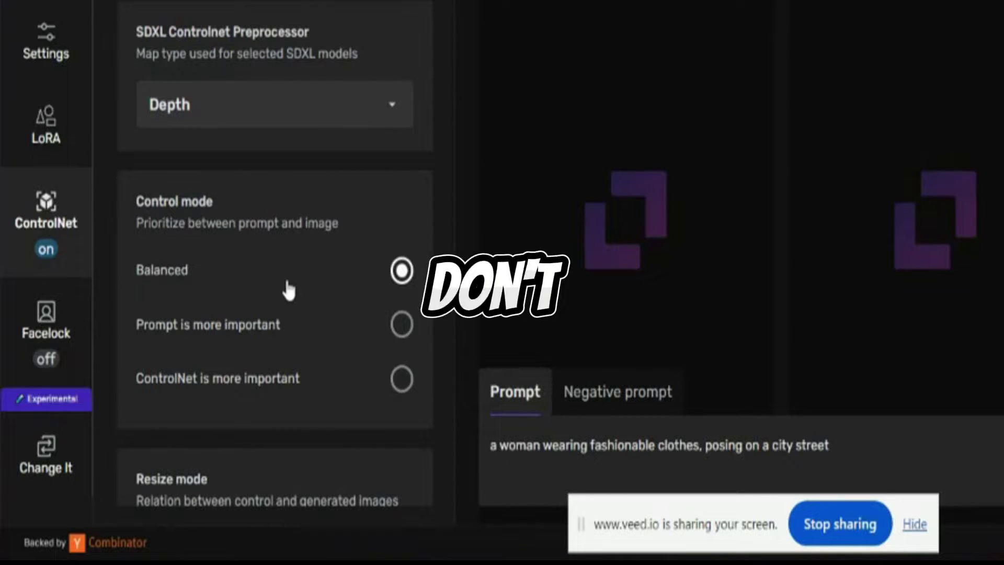
pyautogui.scroll(-3, 296, 280)
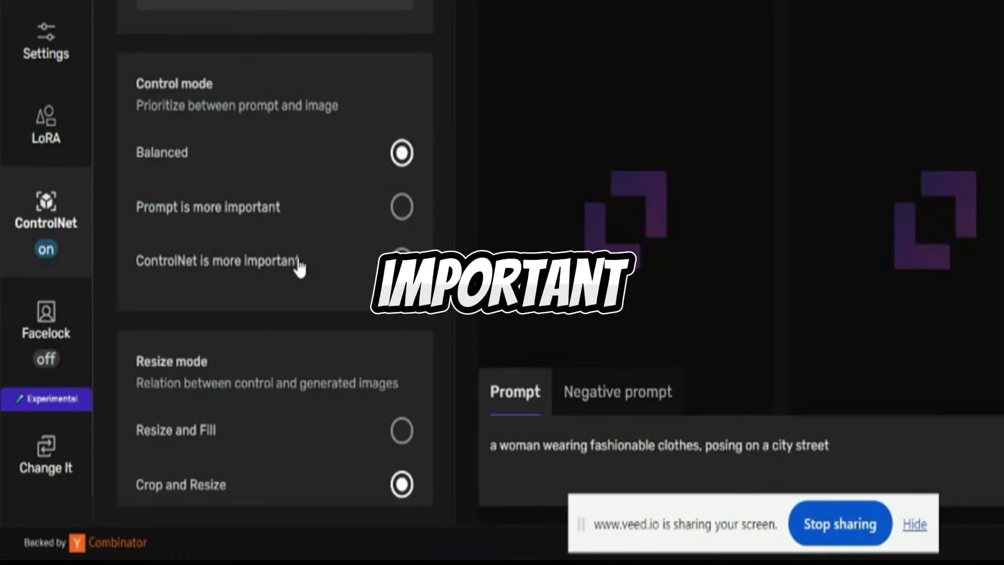
pyautogui.scroll(-2, 286, 280)
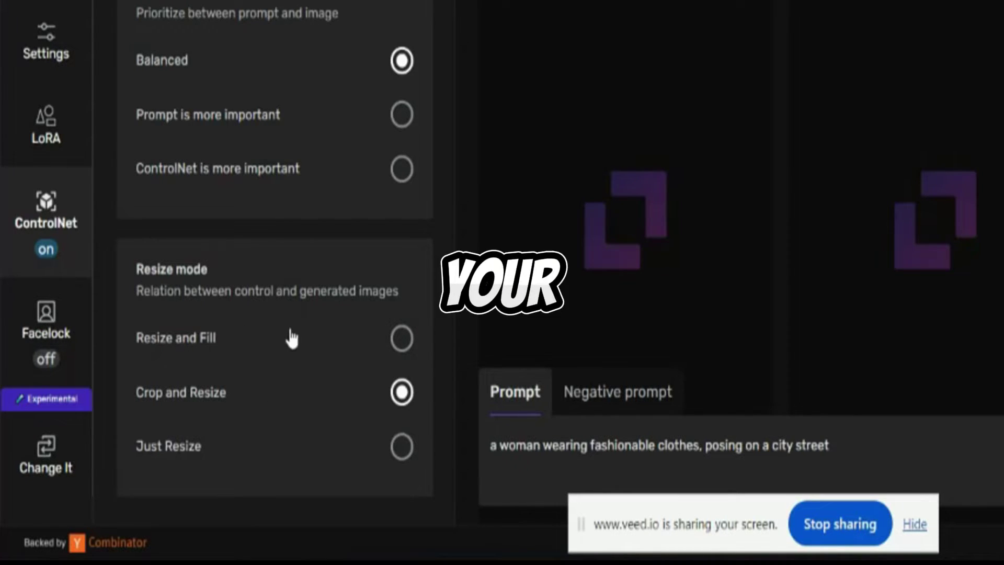
pyautogui.scroll(6, 291, 340)
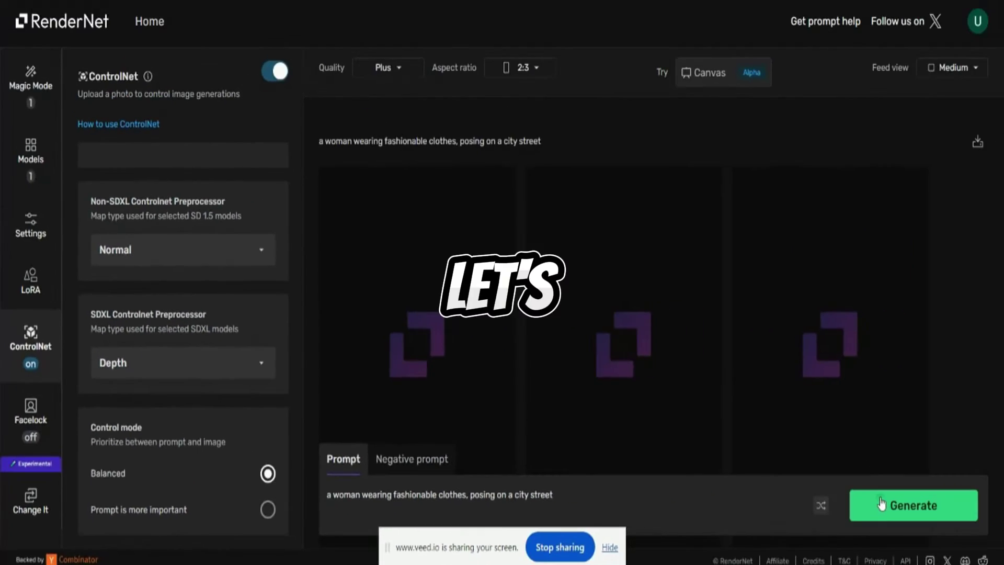
pyautogui.click(882, 503)
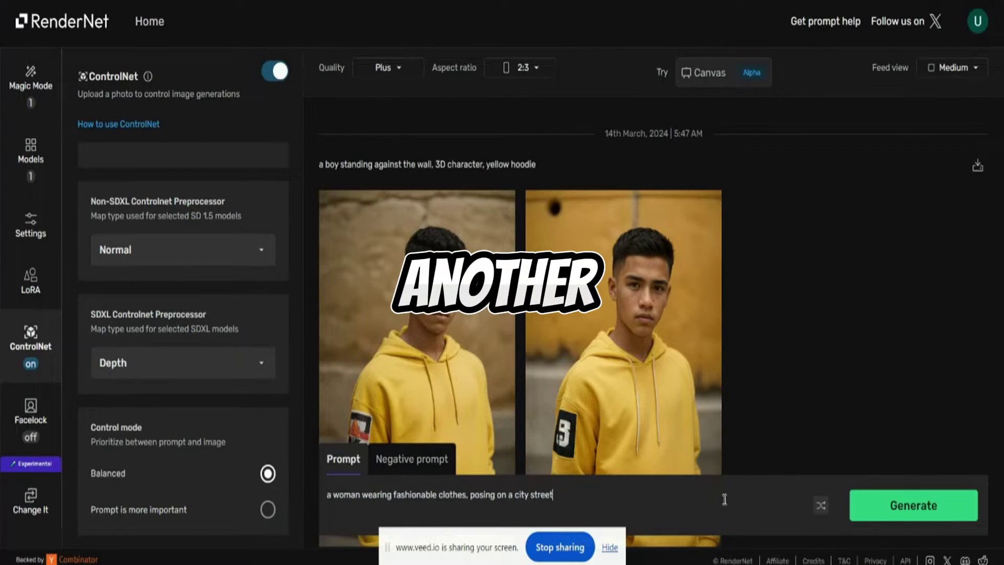
# Erase the city-street prompt and a partial 'a boy sta', then select '3D character' in the earlier prompt
pyautogui.tripleClick(577, 499)
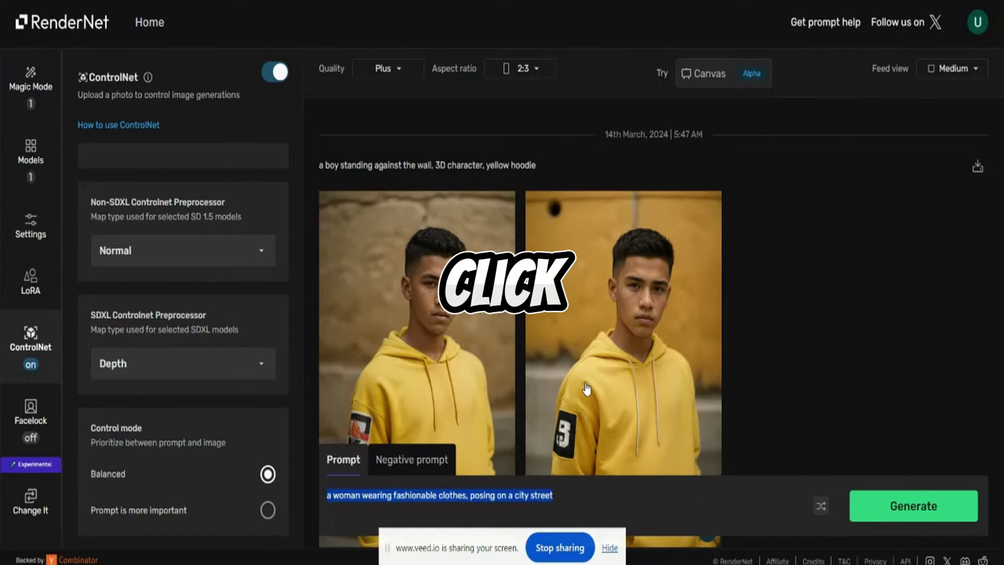
pyautogui.write('a boy')
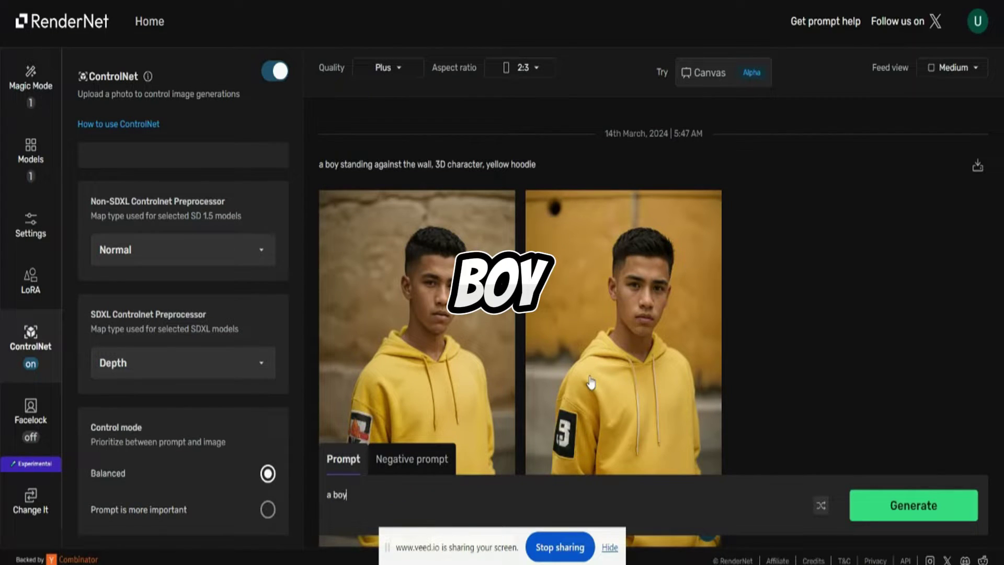
pyautogui.write(' sta')
pyautogui.press('BackSpace')
pyautogui.press('BackSpace')
pyautogui.press('BackSpace')
pyautogui.press('BackSpace')
pyautogui.press('BackSpace')
pyautogui.press('BackSpace')
pyautogui.press('BackSpace')
pyautogui.press('BackSpace')
pyautogui.press('BackSpace')
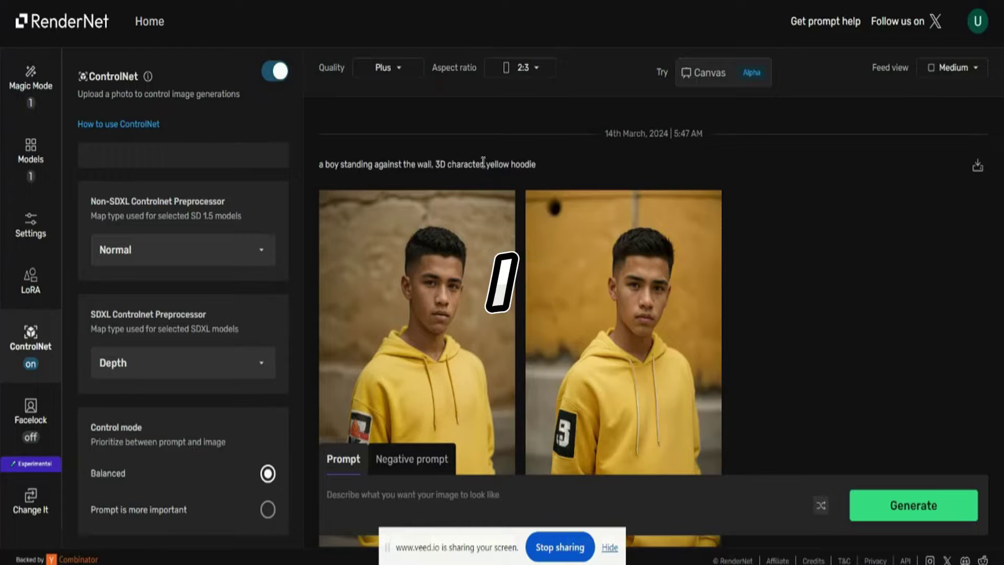
pyautogui.moveTo(483, 164); pyautogui.dragTo(536, 164)
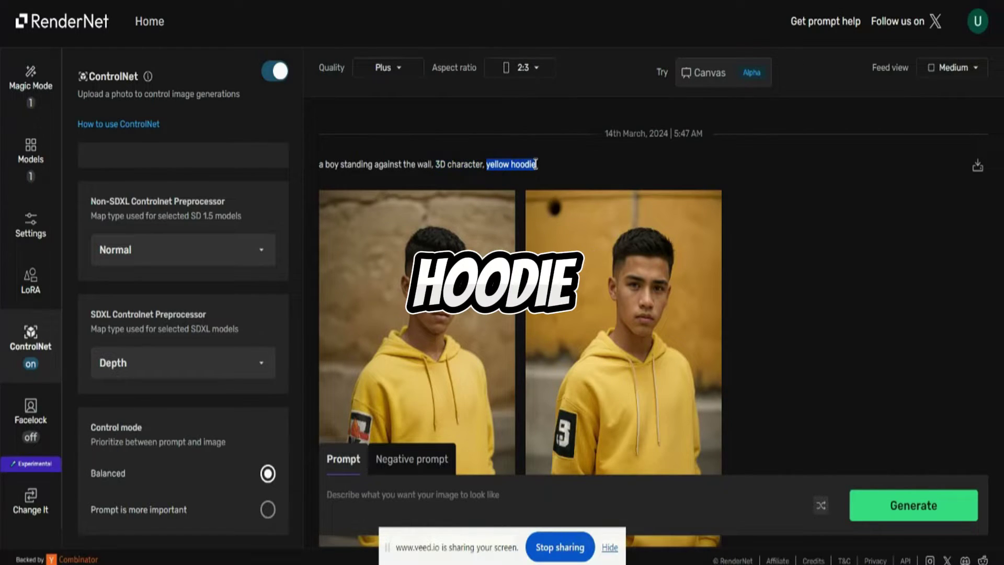
# Enlarge the first yellow-hoodie image, then close the enlarged view
pyautogui.scroll(-2, 536, 164)
pyautogui.click(496, 225)
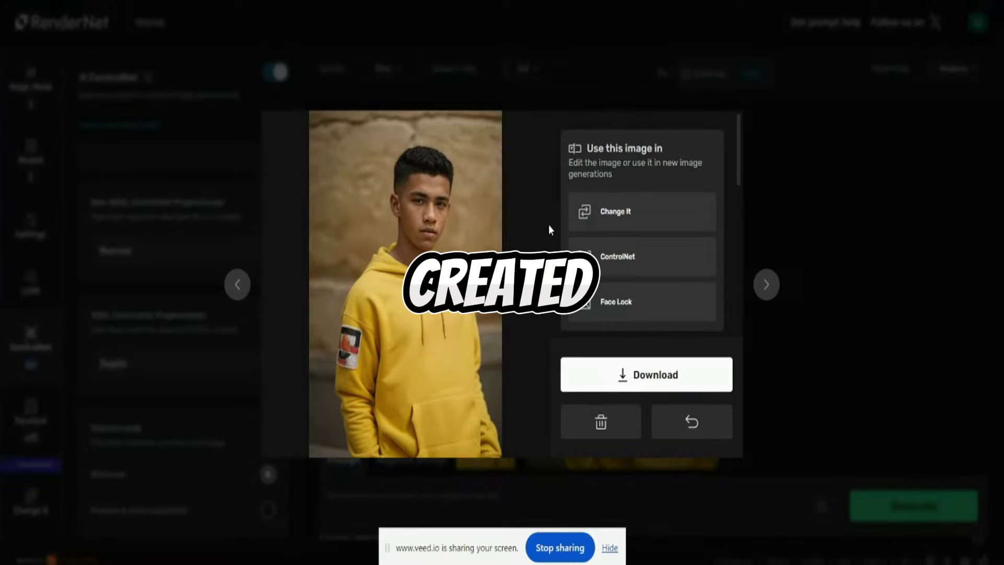
pyautogui.click(818, 230)
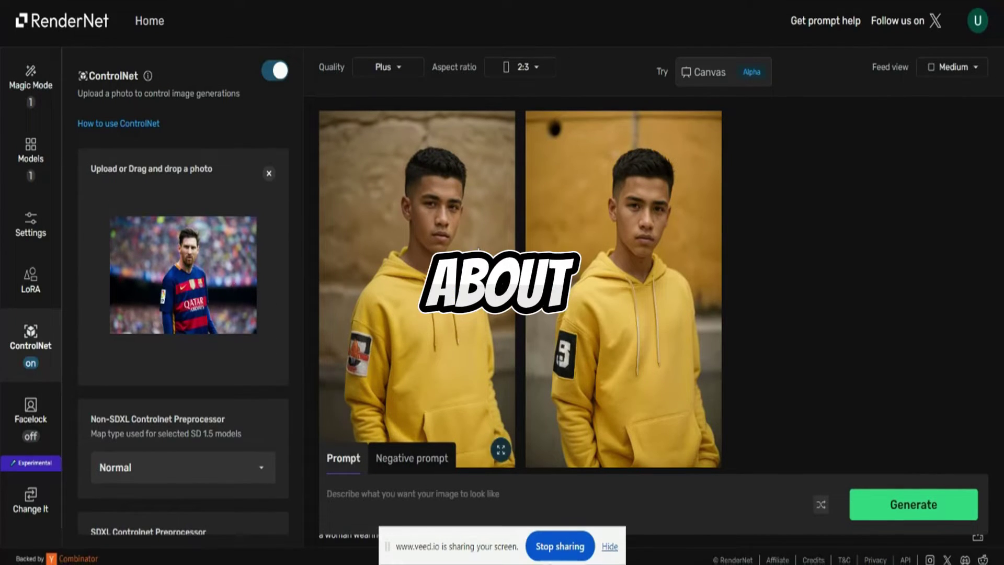
# Set ControlNet's Control mode to 'ControlNet is more important'
pyautogui.scroll(-6, 173, 293)
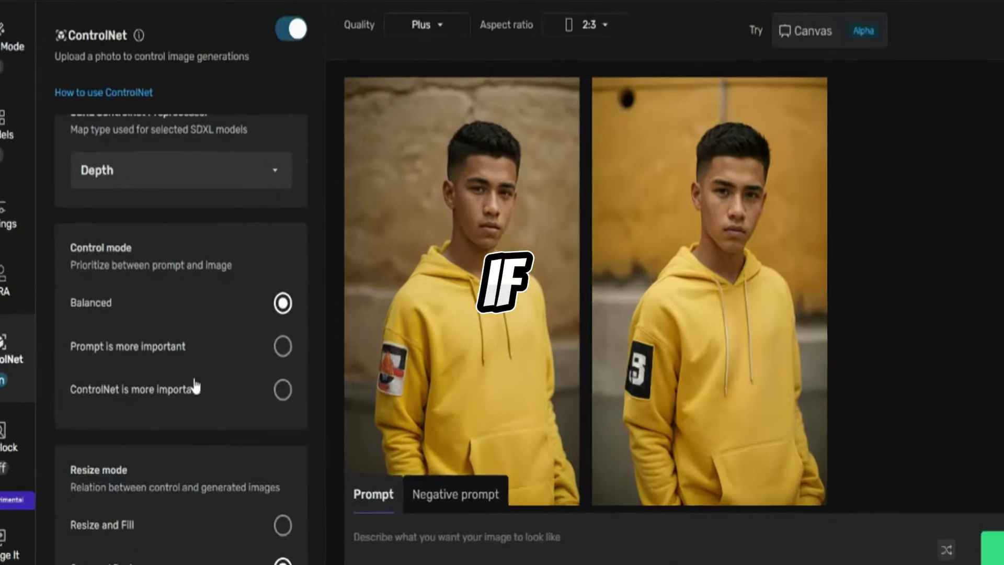
pyautogui.click(194, 369)
pyautogui.scroll(5, 216, 363)
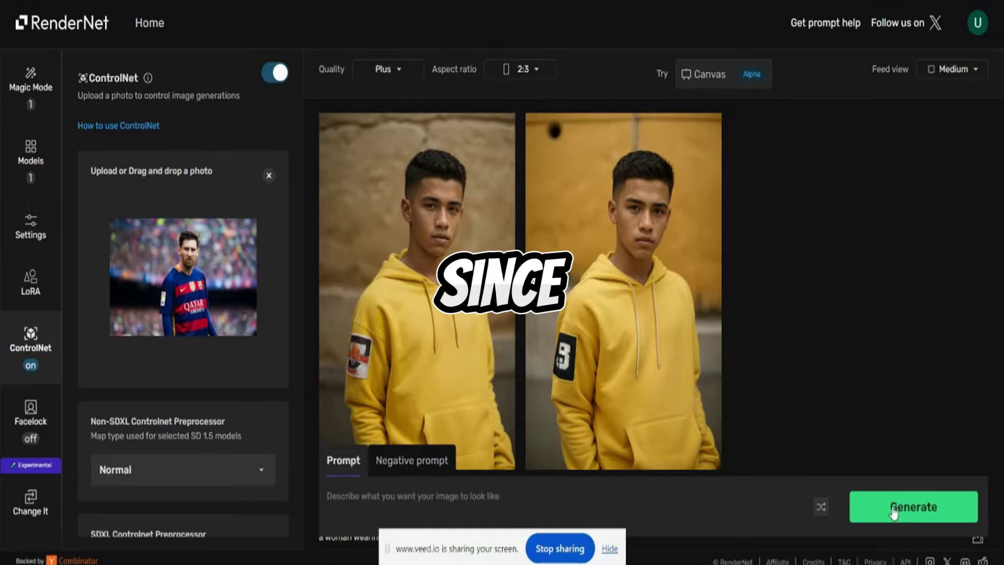
# Retry generation, then check the Account page showing zero credits remaining
pyautogui.click(895, 512)
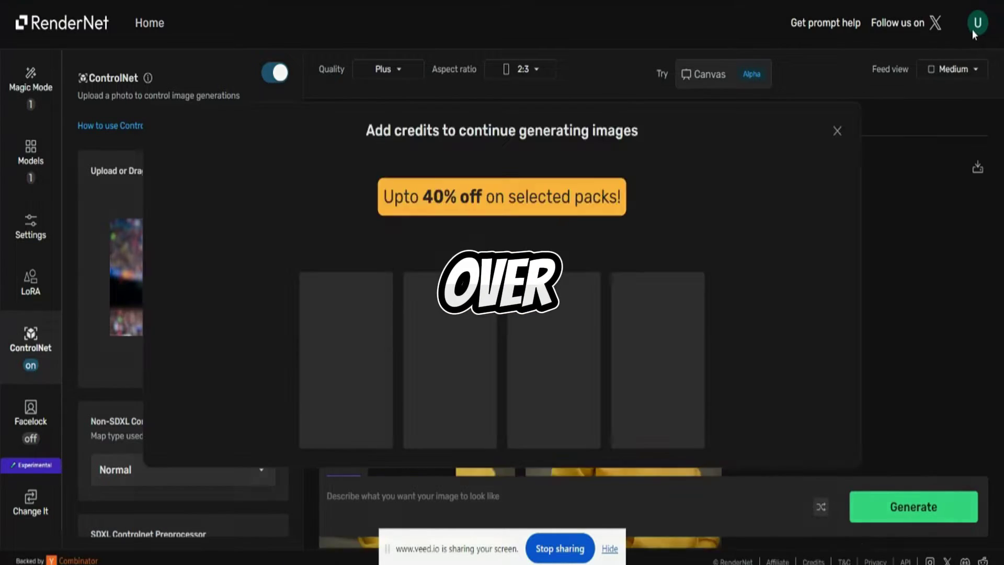
pyautogui.click(978, 23)
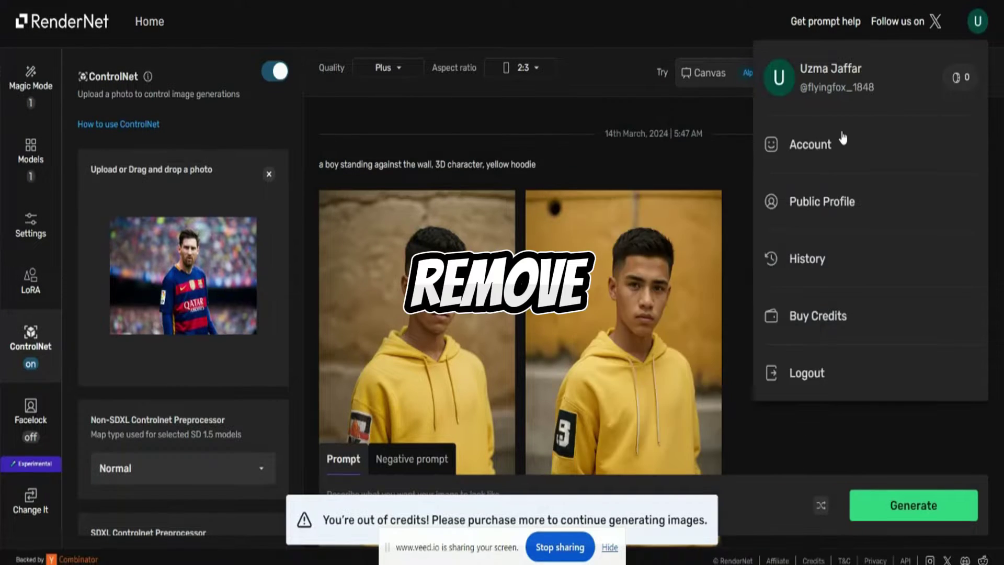
pyautogui.click(819, 148)
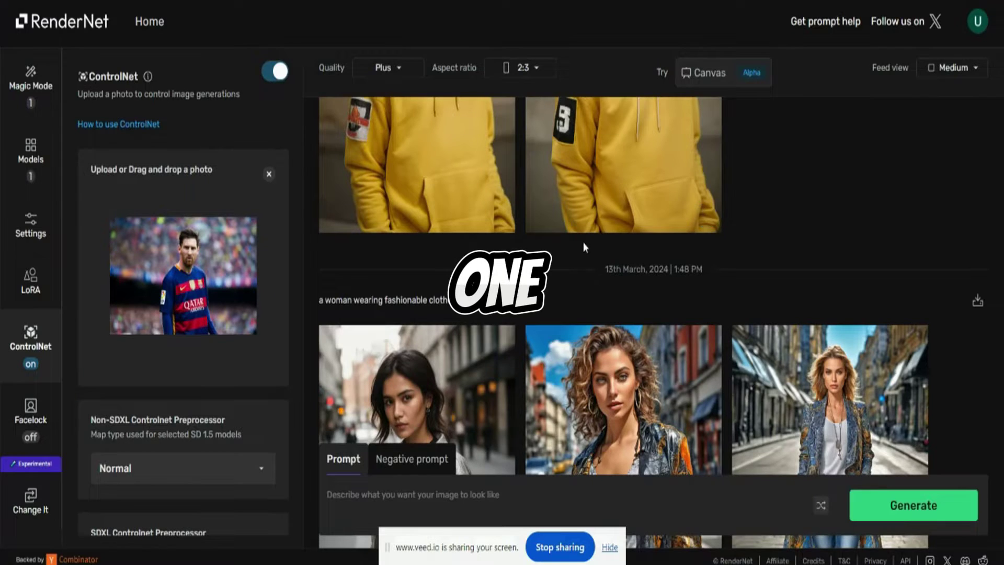
# Scroll the feed to the 1:44 PM results and briefly enlarge the third city-street image
pyautogui.scroll(3, 582, 243)
pyautogui.scroll(-2, 586, 236)
pyautogui.scroll(2, 586, 236)
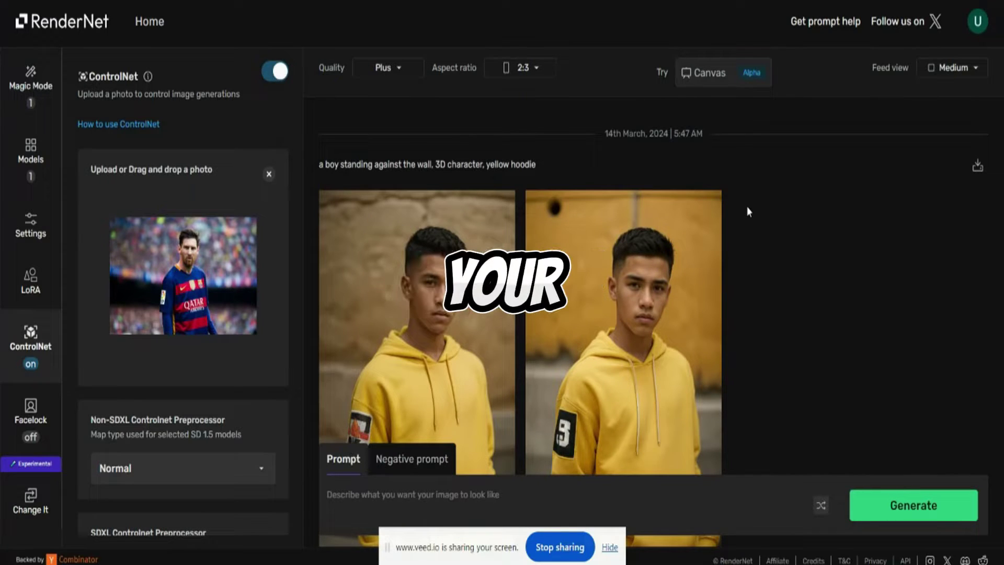
pyautogui.scroll(-7, 757, 177)
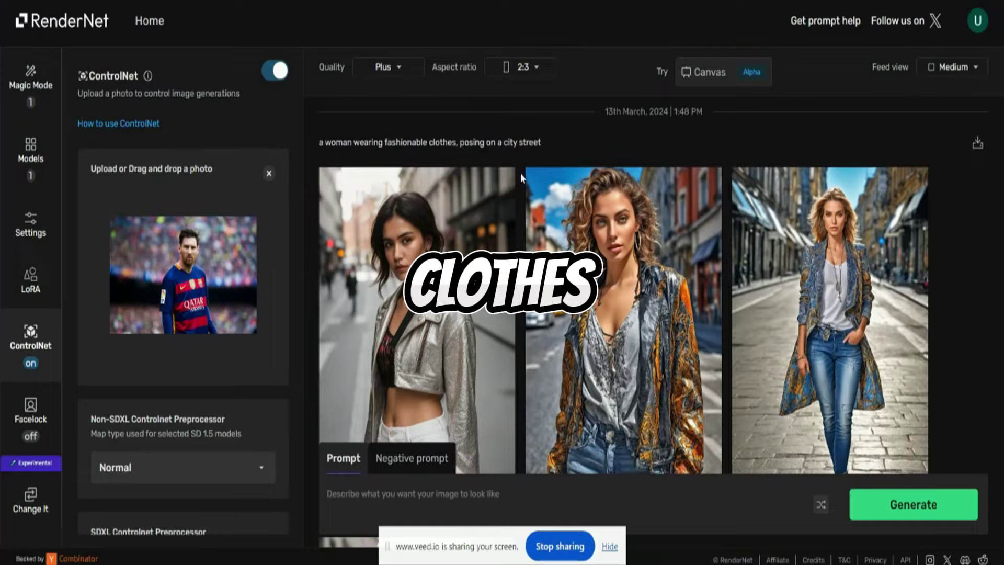
pyautogui.scroll(-2, 505, 139)
pyautogui.scroll(-5, 498, 188)
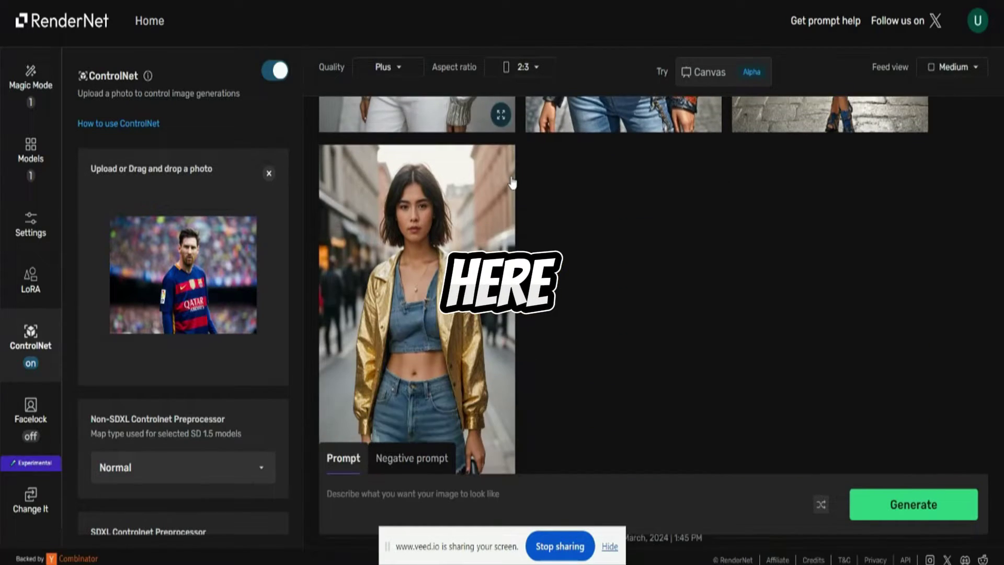
pyautogui.scroll(4, 498, 188)
pyautogui.scroll(4, 825, 300)
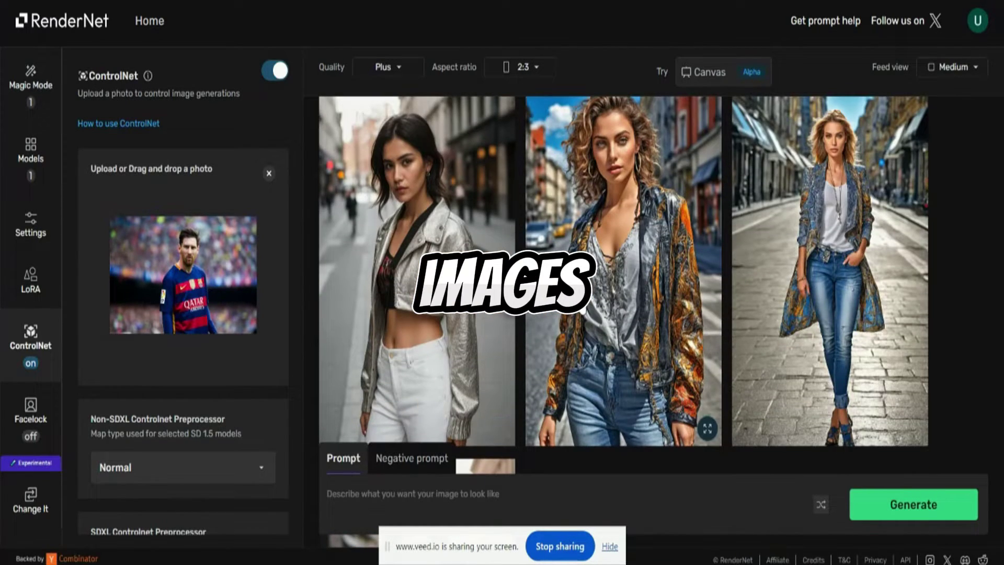
pyautogui.click(808, 295)
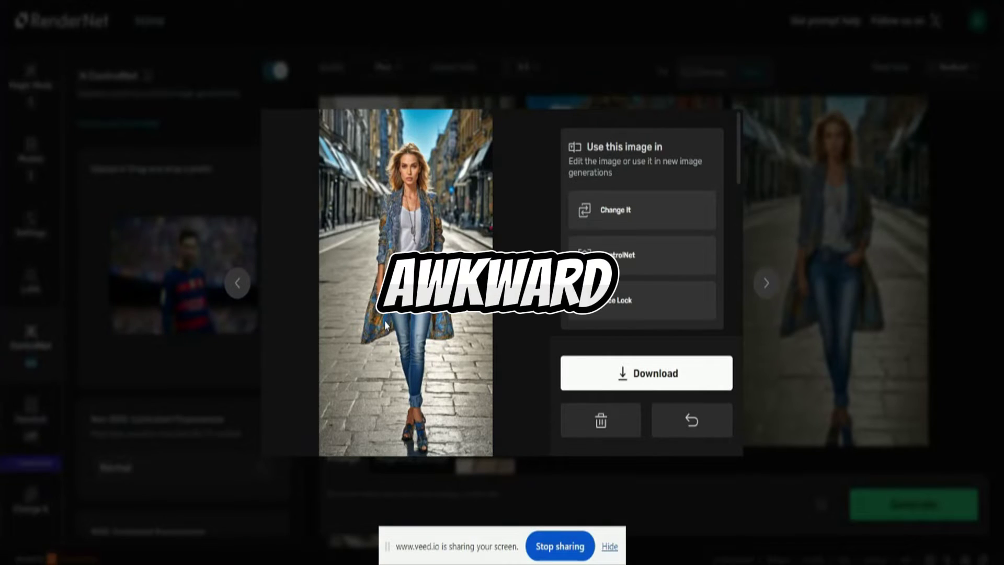
pyautogui.click(843, 307)
# Scroll further down through the earlier 'woman wearing fashionable clothes' street portraits
pyautogui.scroll(-5, 688, 317)
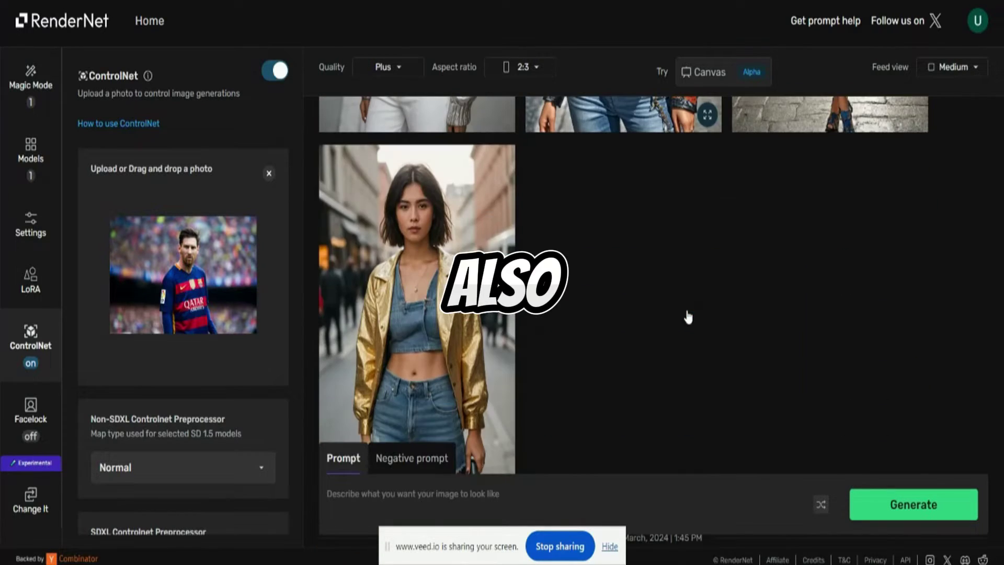
pyautogui.scroll(-7, 657, 309)
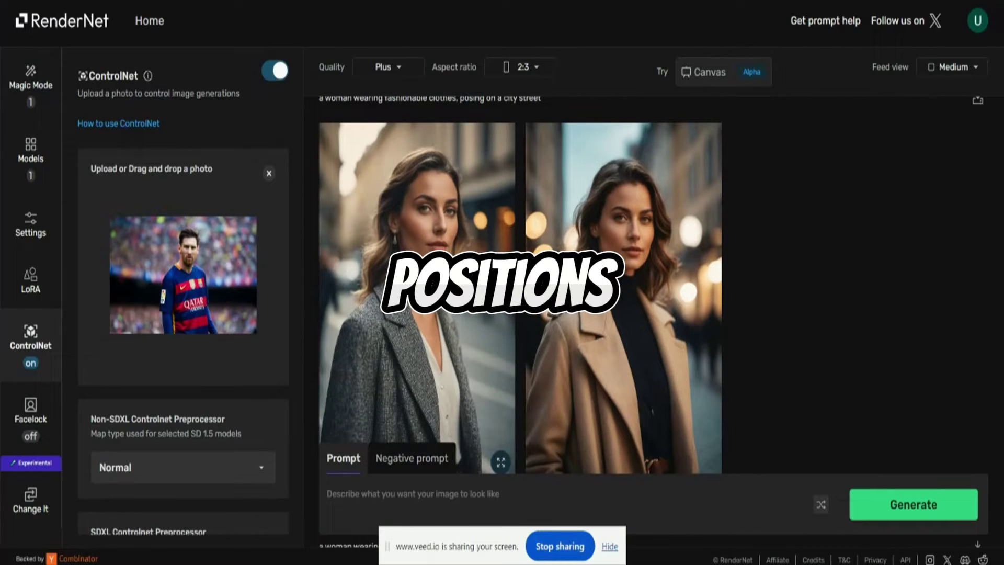
pyautogui.scroll(2, 398, 236)
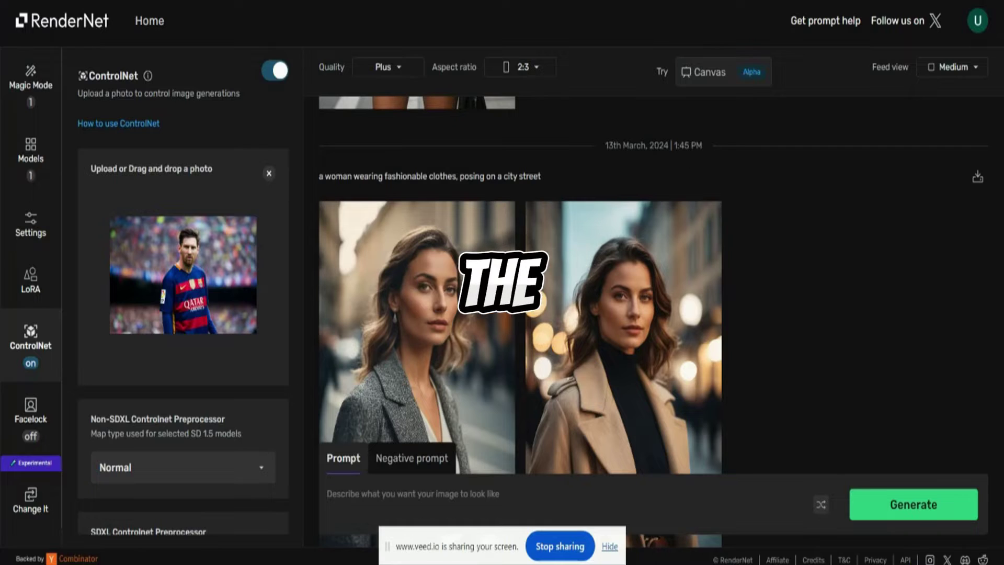
pyautogui.scroll(-5, 491, 190)
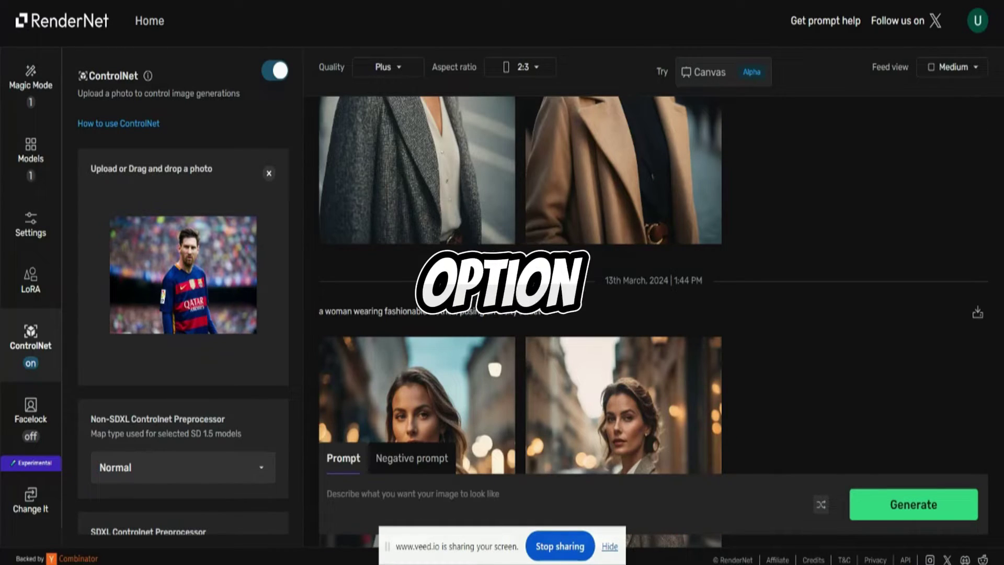
pyautogui.scroll(-3, 653, 322)
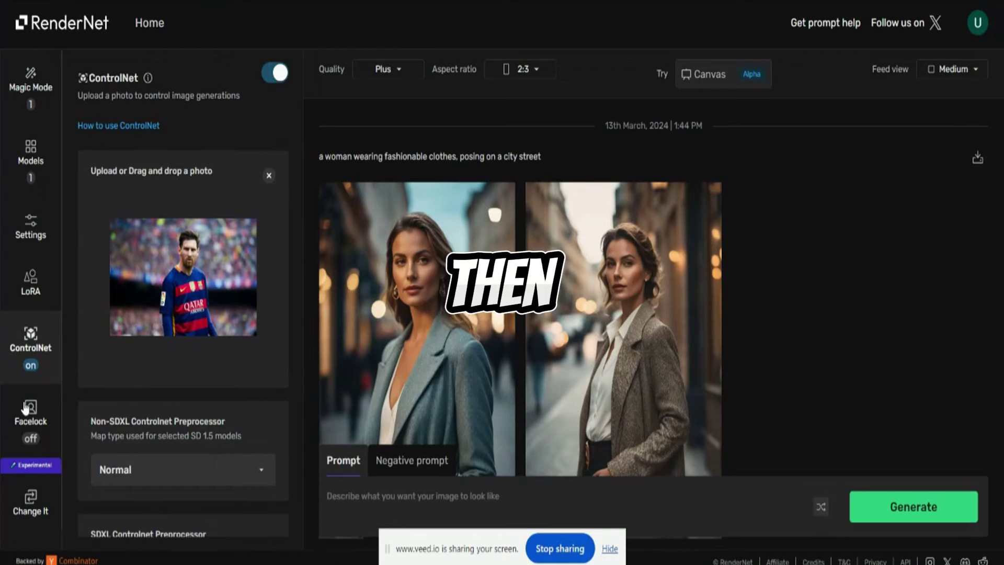
# Set the footballer photo as the Facelock face, try generating, and dismiss the Add credits offer
pyautogui.click(29, 407)
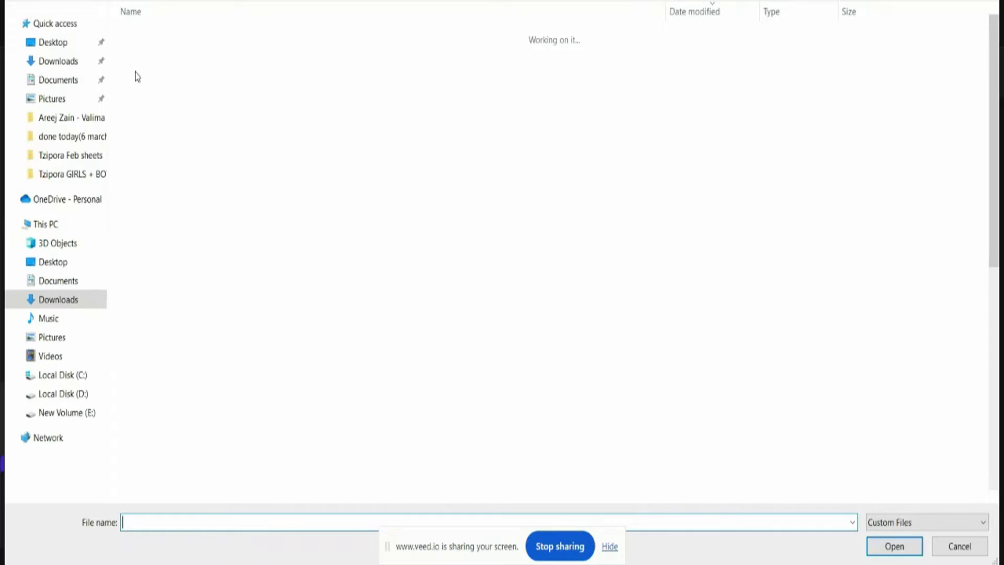
pyautogui.click(146, 52)
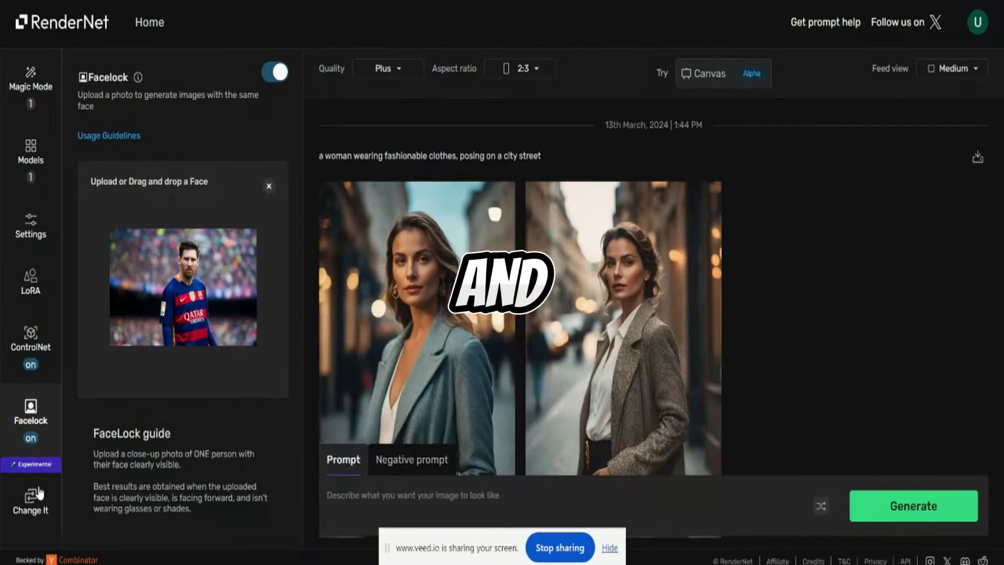
pyautogui.click(892, 506)
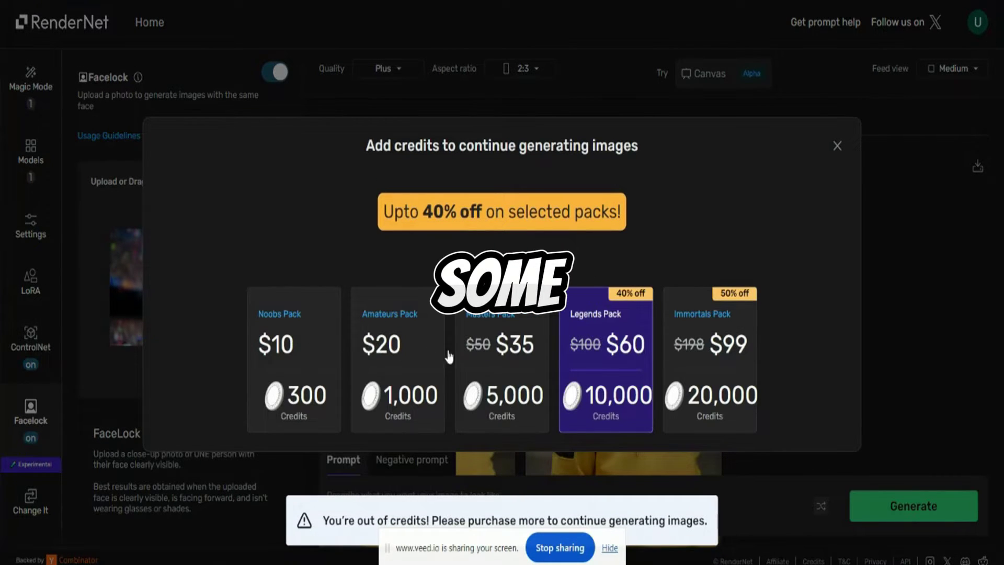
pyautogui.click(837, 146)
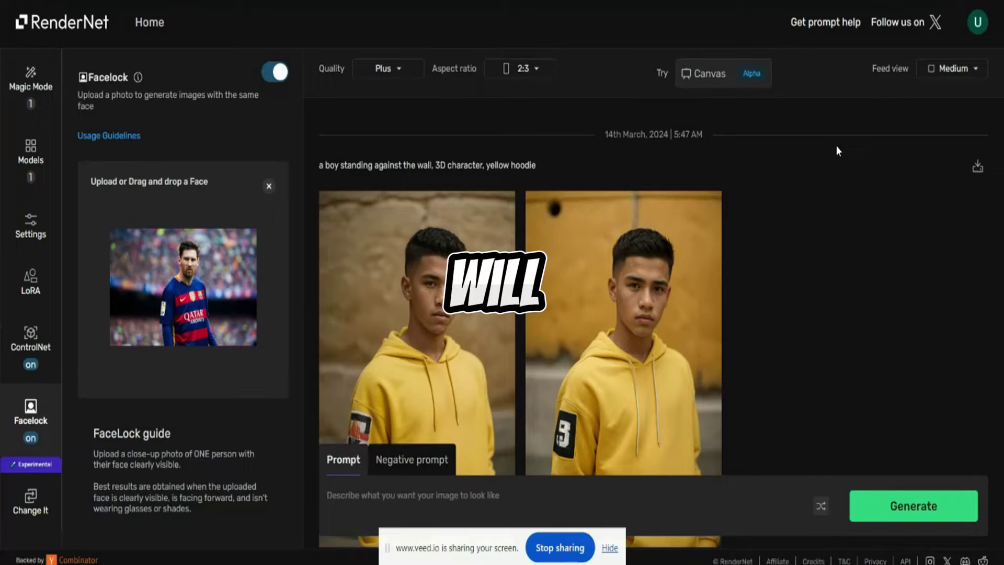
# Open Change It and read its What to change and Change to fields and hint text
pyautogui.click(58, 507)
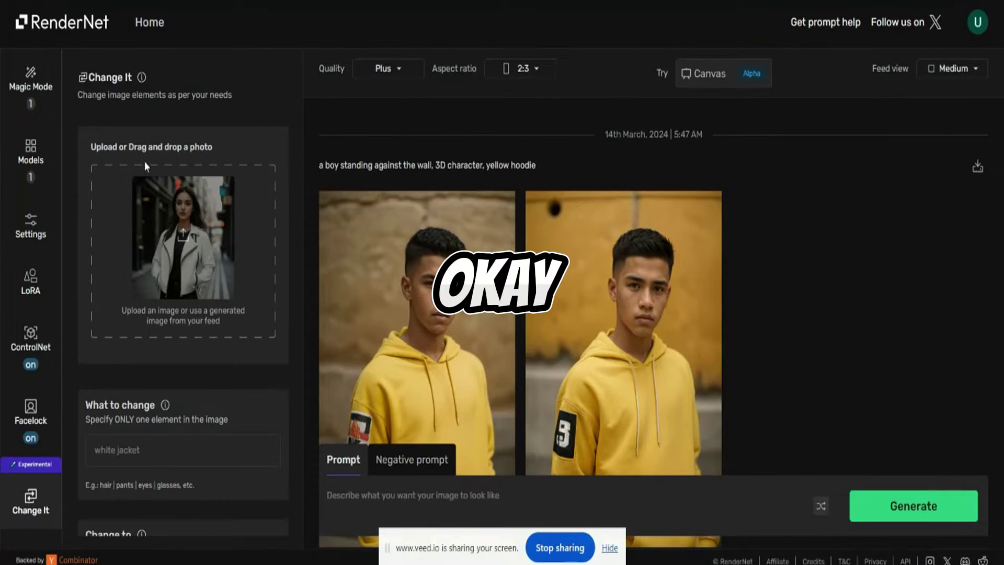
pyautogui.scroll(-5, 146, 163)
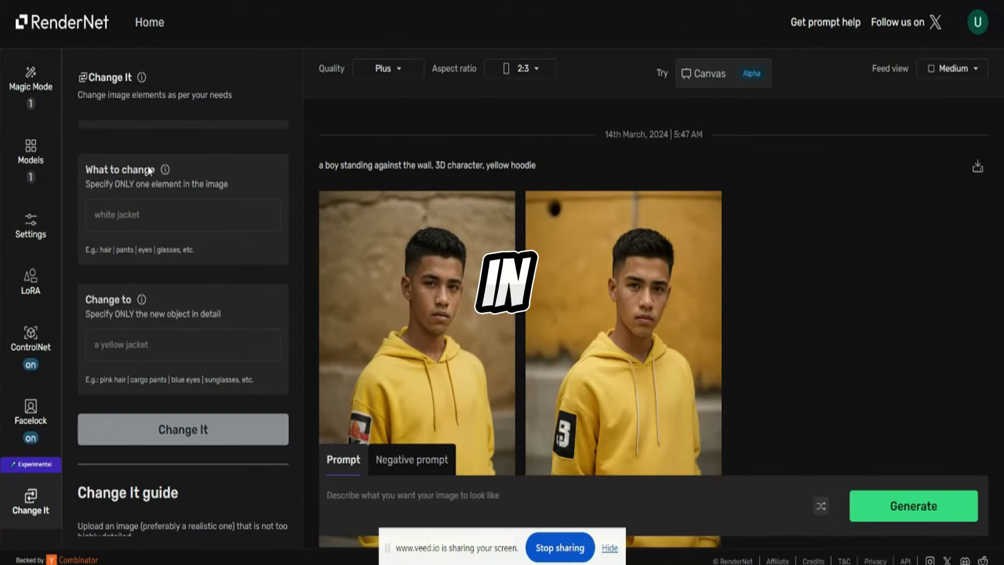
pyautogui.scroll(5, 152, 157)
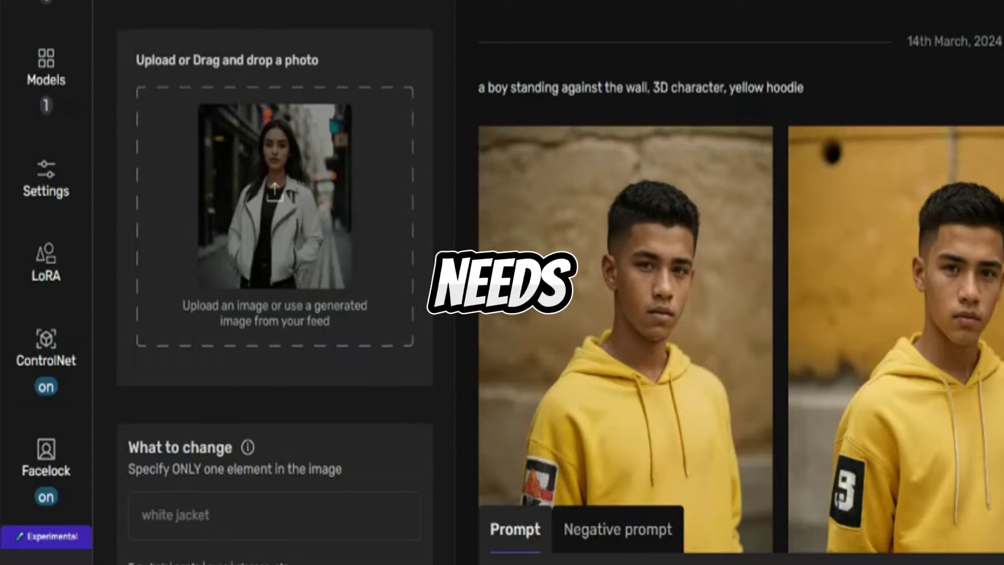
pyautogui.scroll(-5, 199, 78)
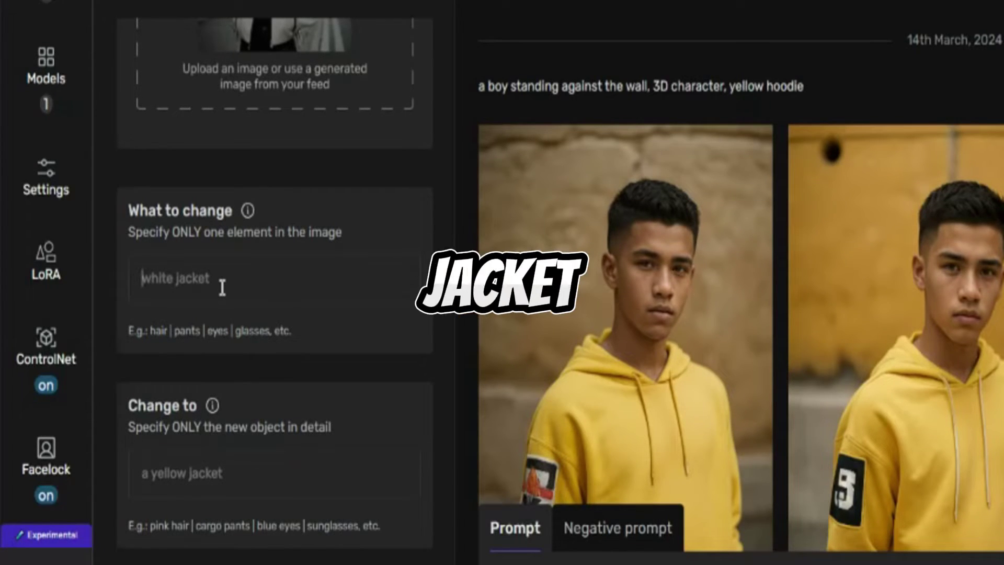
pyautogui.scroll(-2, 226, 316)
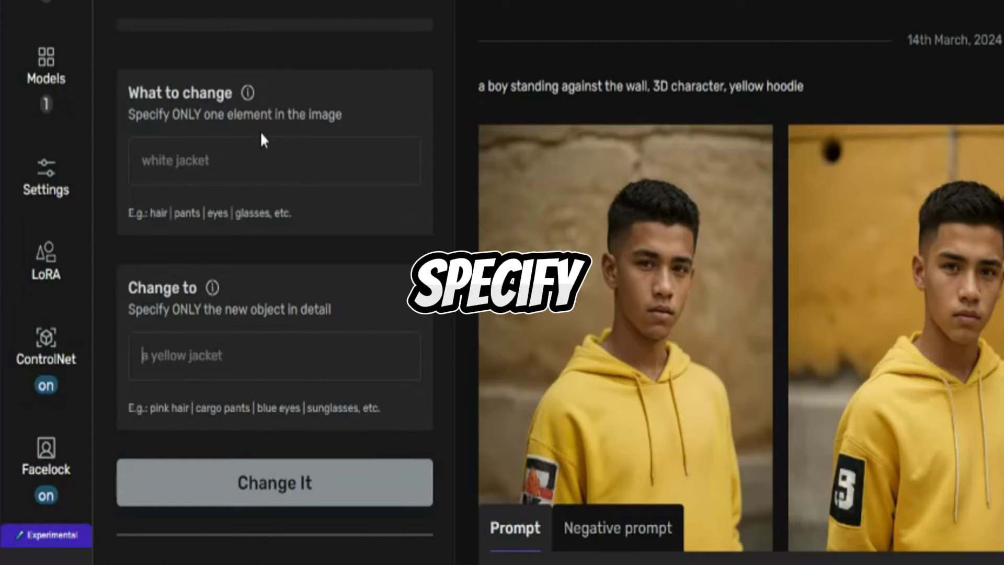
pyautogui.doubleClick(260, 114)
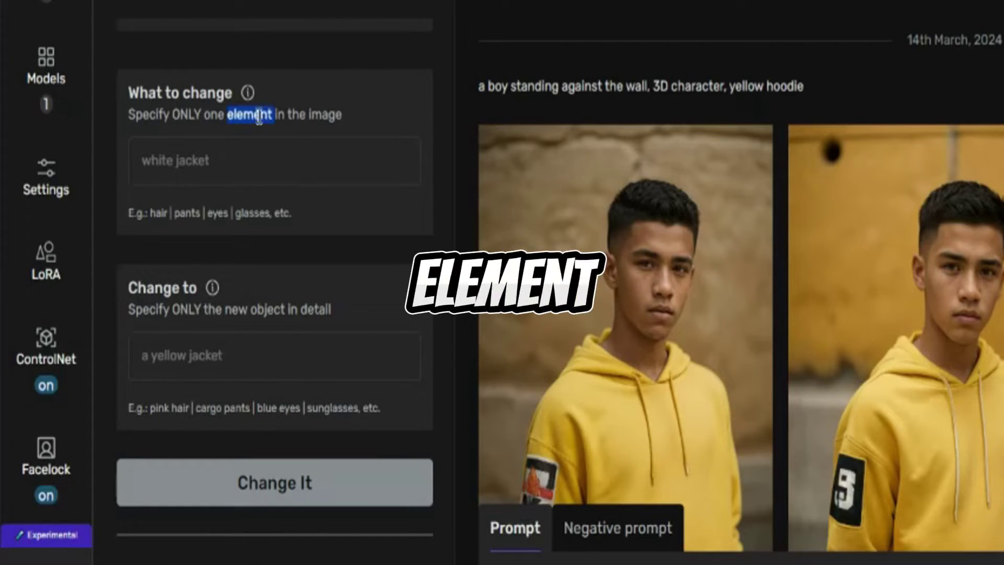
pyautogui.click(155, 212)
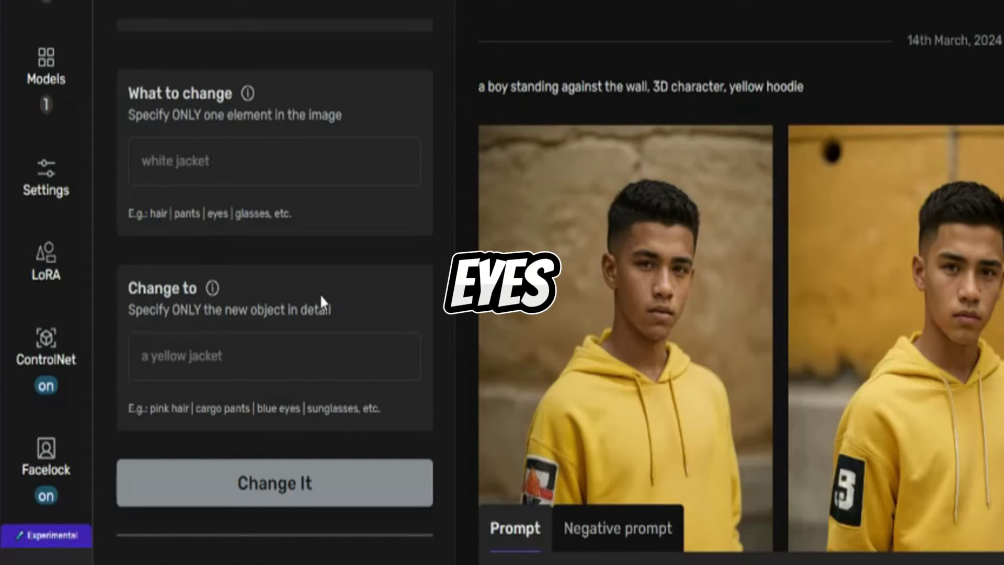
# Scroll through the Change It guide examples to the white-to-yellow jacket image
pyautogui.scroll(-5, 325, 283)
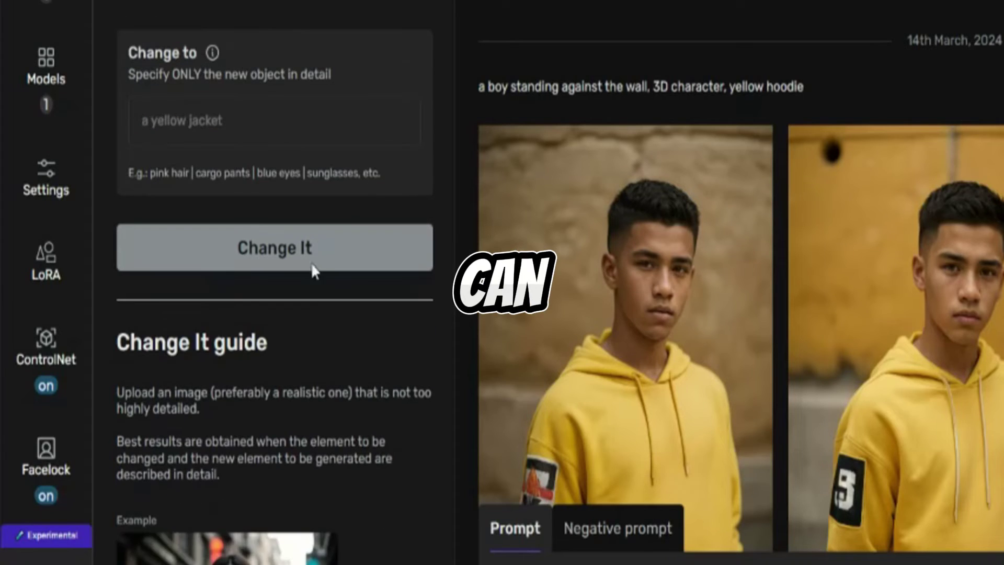
pyautogui.scroll(-7, 233, 385)
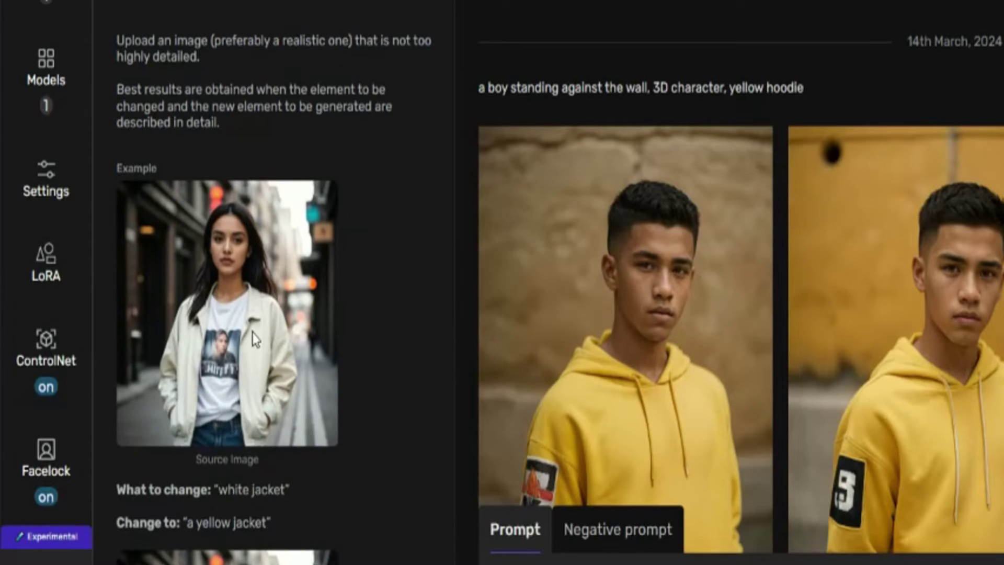
pyautogui.scroll(-2, 255, 339)
pyautogui.scroll(2, 209, 173)
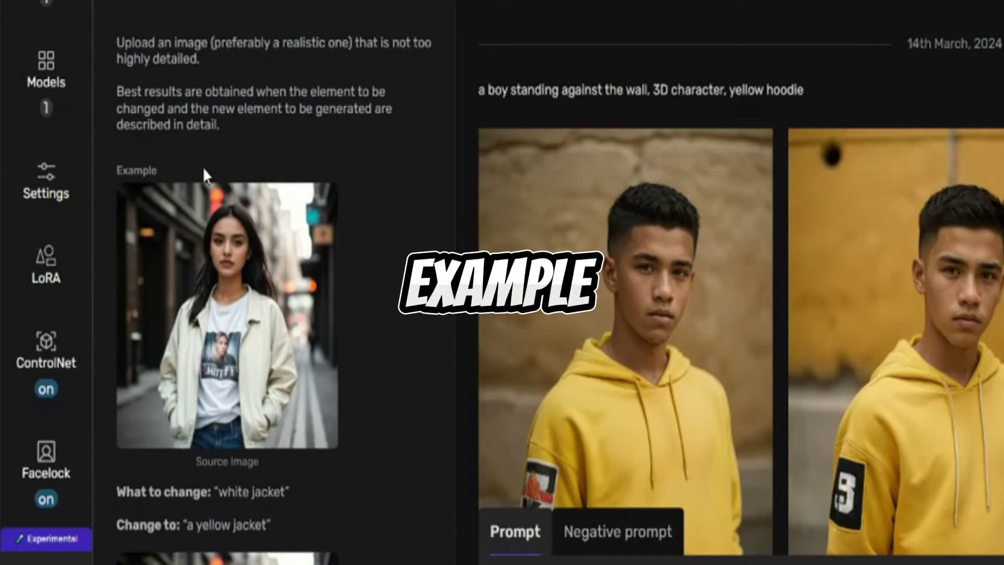
pyautogui.scroll(-2, 203, 166)
pyautogui.scroll(-3, 243, 290)
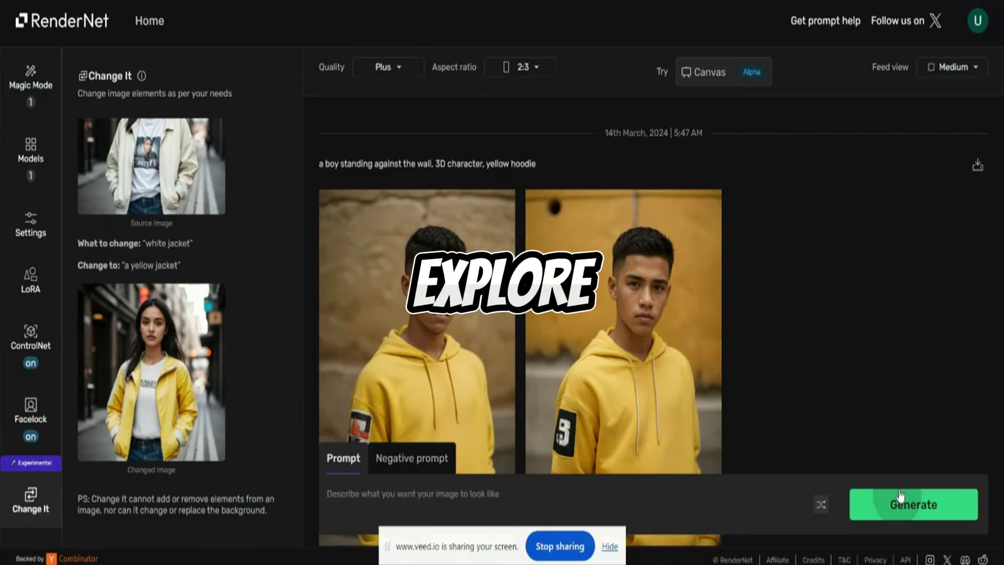
pyautogui.click(896, 503)
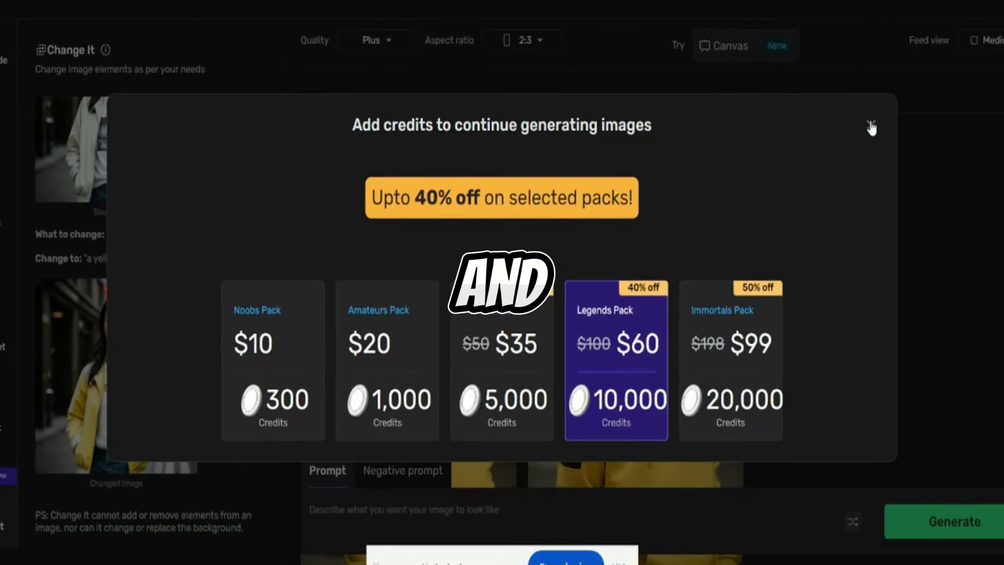
pyautogui.click(999, 41)
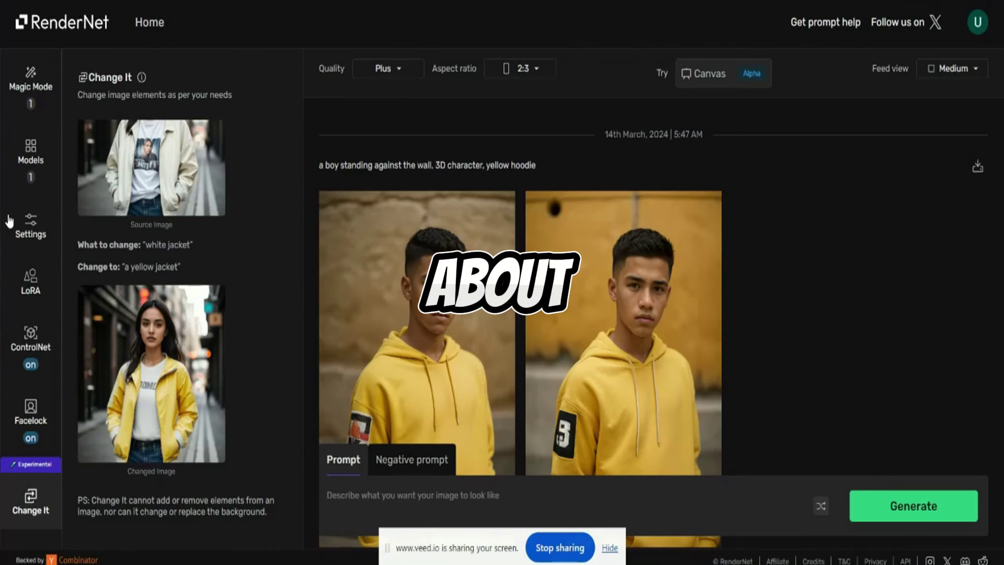
# Browse the Magic Mode presets, Models, Settings, LoRA and ControlNet panels
pyautogui.click(34, 101)
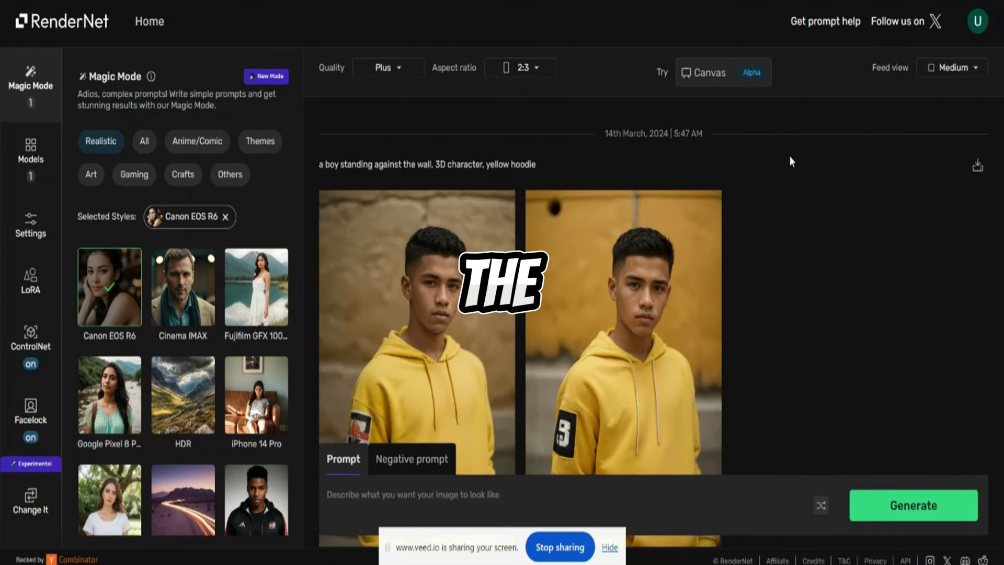
pyautogui.scroll(-6, 192, 220)
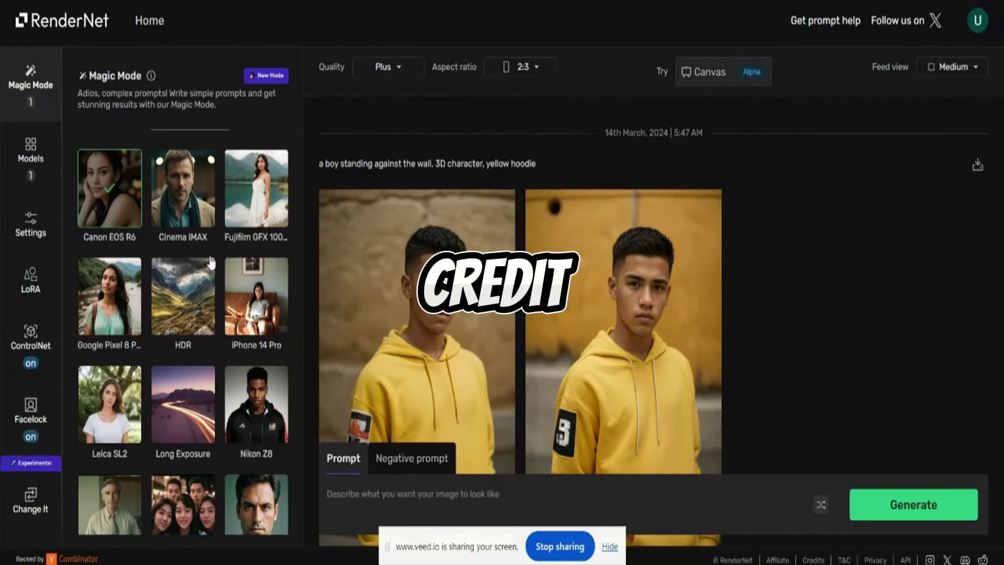
pyautogui.click(33, 167)
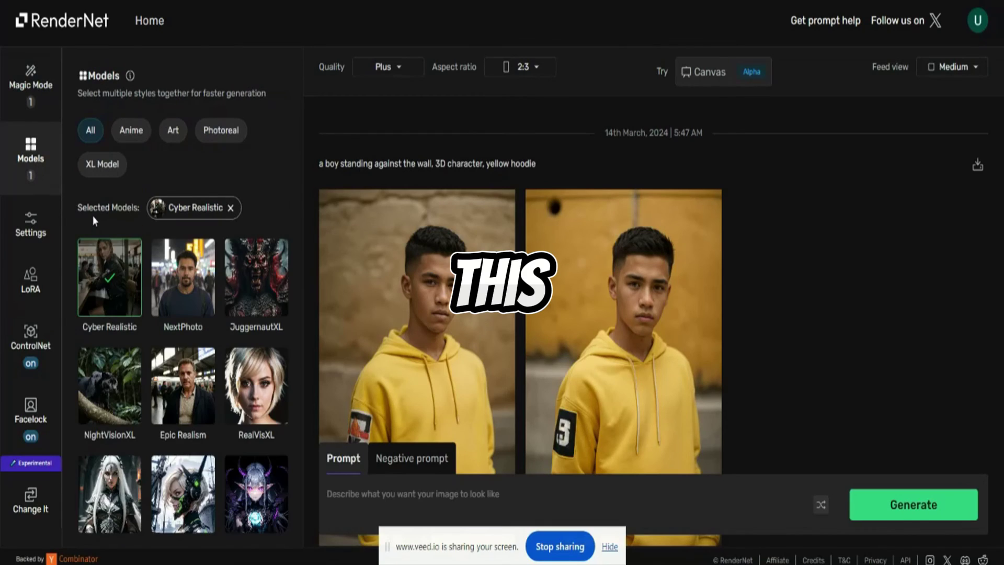
pyautogui.click(31, 230)
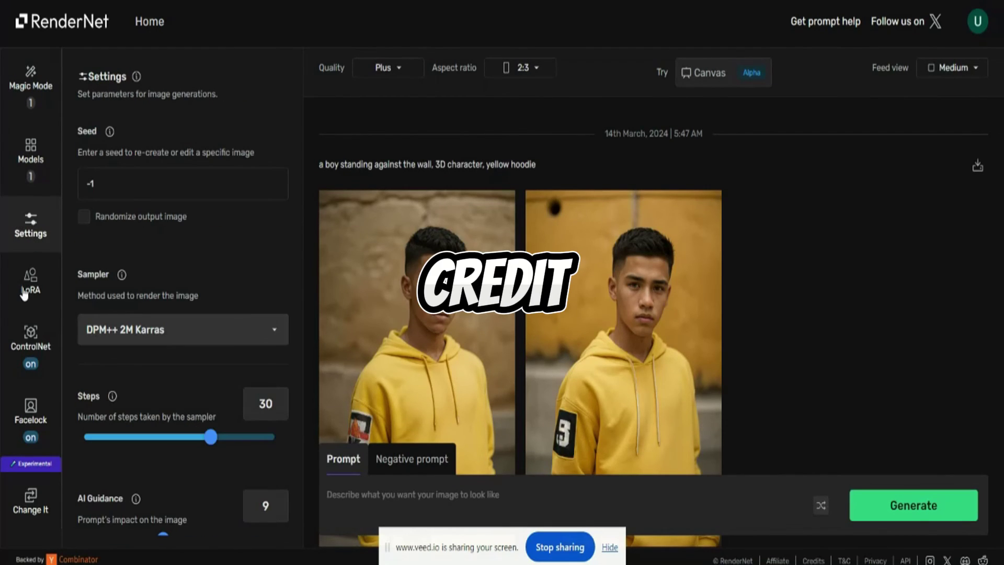
pyautogui.click(25, 291)
pyautogui.click(27, 348)
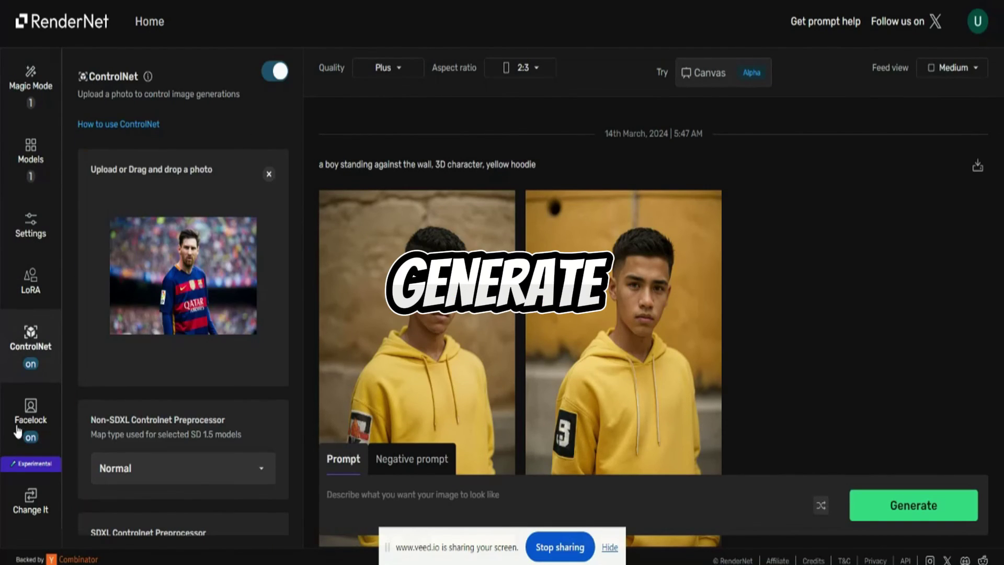
# Return to Facelock and scroll the feed down to older street-fashion results
pyautogui.click(18, 431)
pyautogui.scroll(-10, 520, 314)
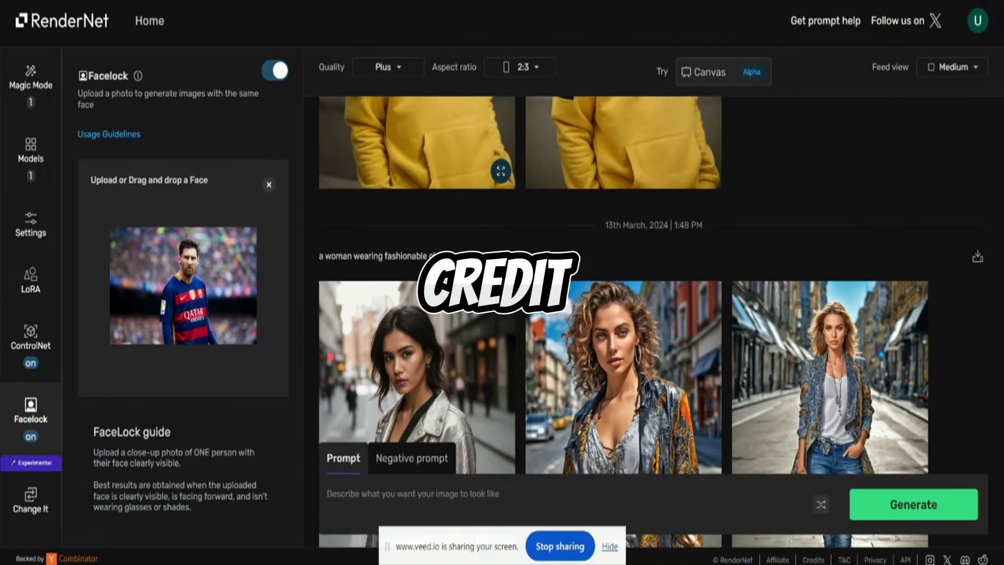
pyautogui.scroll(-5, 555, 271)
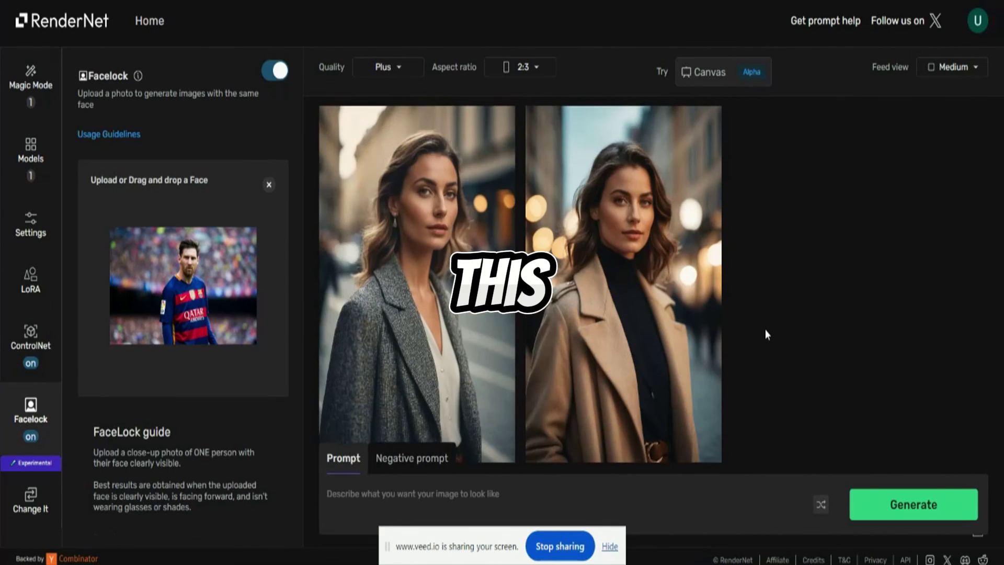
pyautogui.scroll(-6, 764, 328)
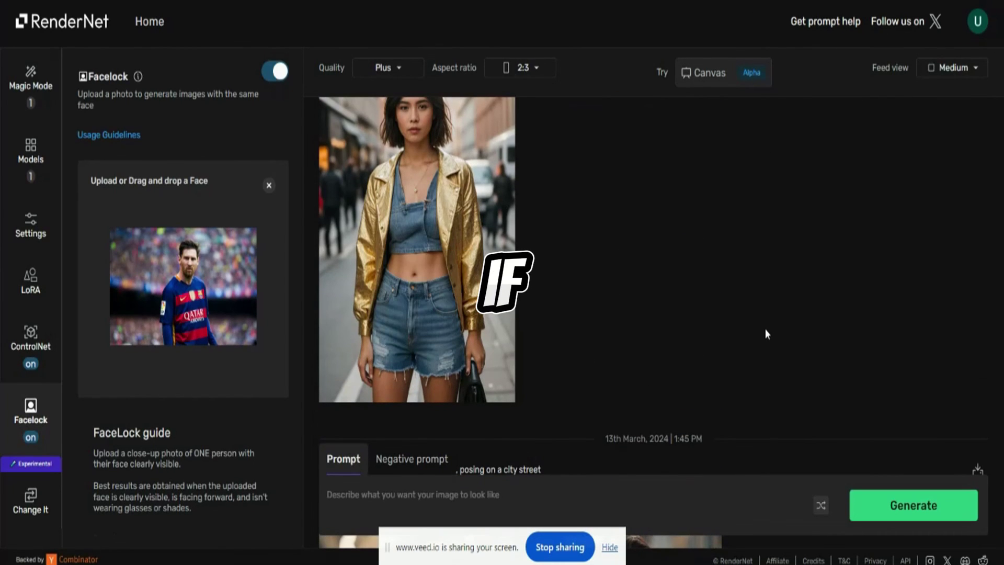